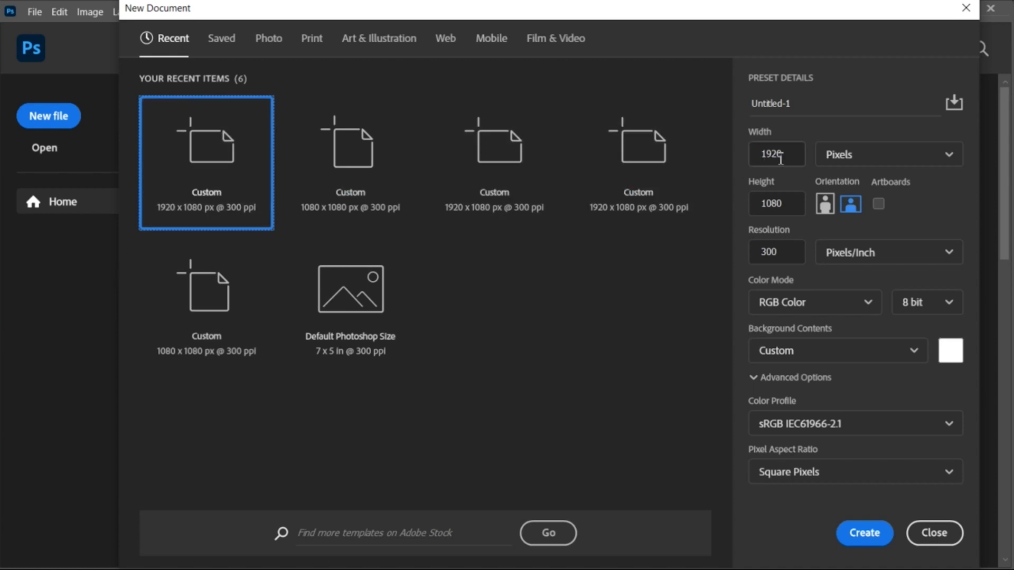
# Create the new blank 1920×1080 px, 300 ppi document
pyautogui.click(861, 536)
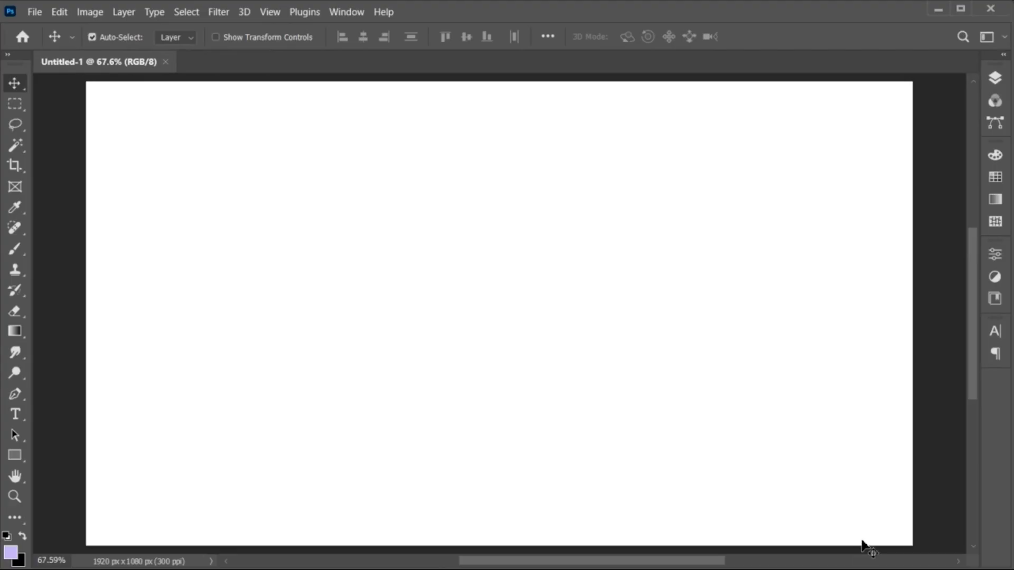
# Add a Gradient fill layer over the canvas and set its style to Radial
pyautogui.click(994, 78)
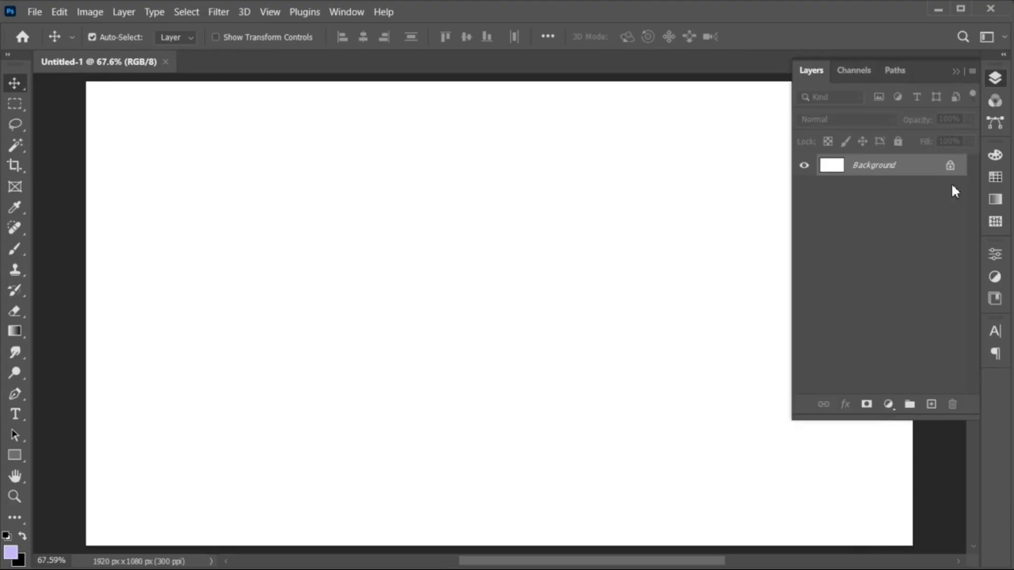
pyautogui.click(887, 403)
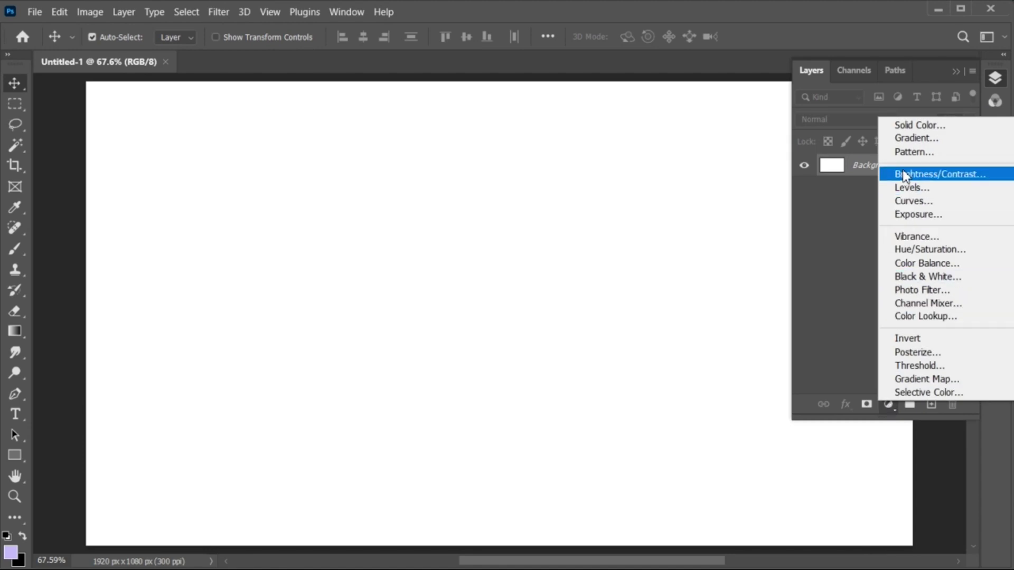
pyautogui.click(903, 139)
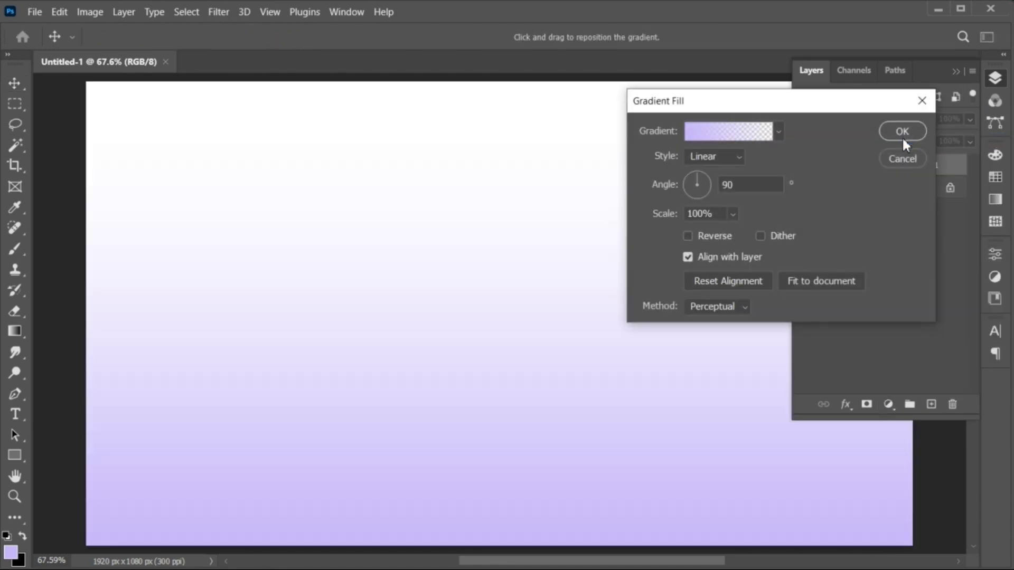
pyautogui.click(713, 156)
pyautogui.click(705, 185)
pyautogui.click(713, 137)
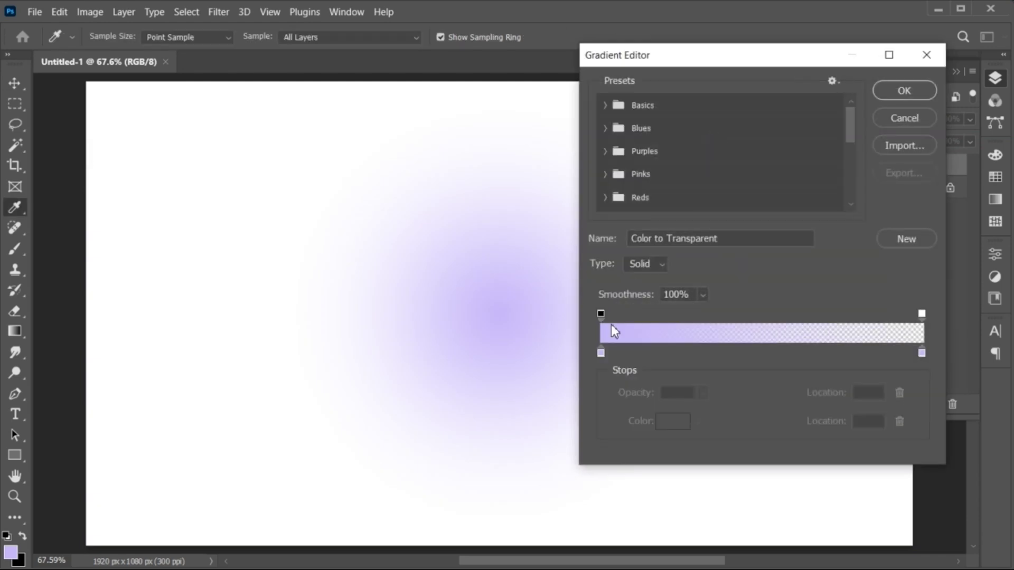
# Set the gradient's start colour stop to bright pink #cb3b91
pyautogui.doubleClick(599, 353)
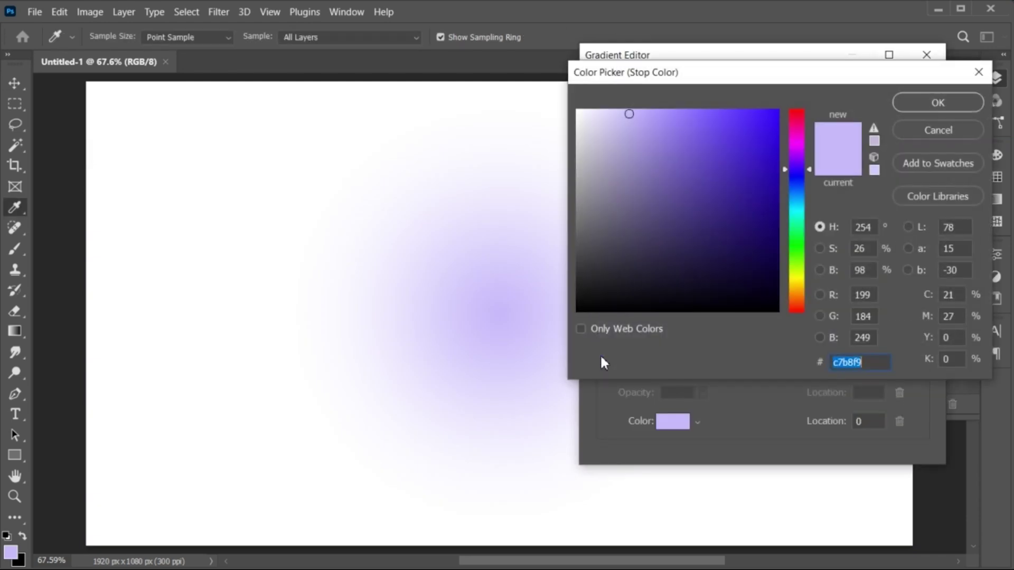
pyautogui.moveTo(787, 176); pyautogui.dragTo(788, 139)
pyautogui.click(736, 170)
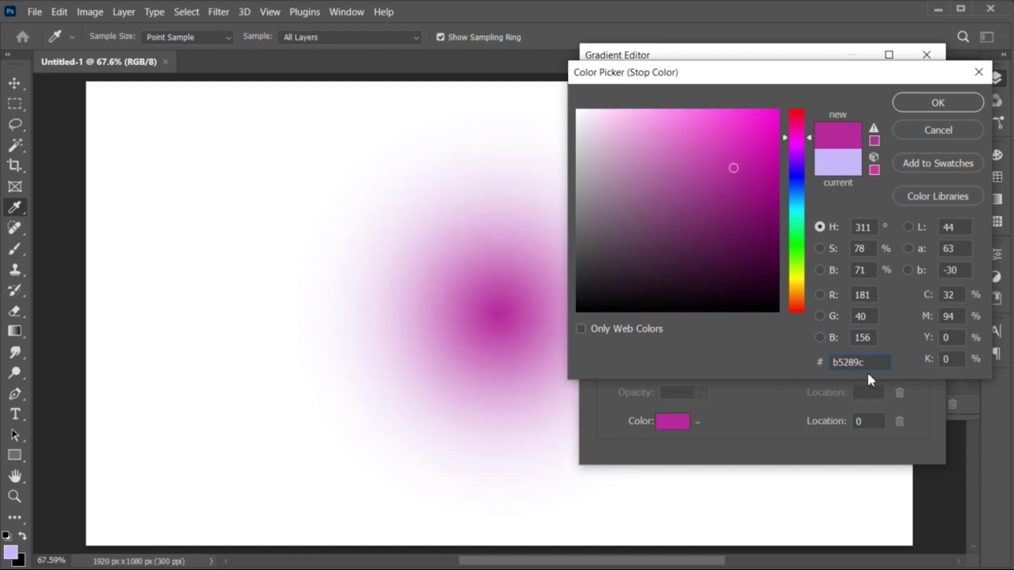
pyautogui.moveTo(863, 363); pyautogui.dragTo(819, 358)
pyautogui.write('cb3b91')
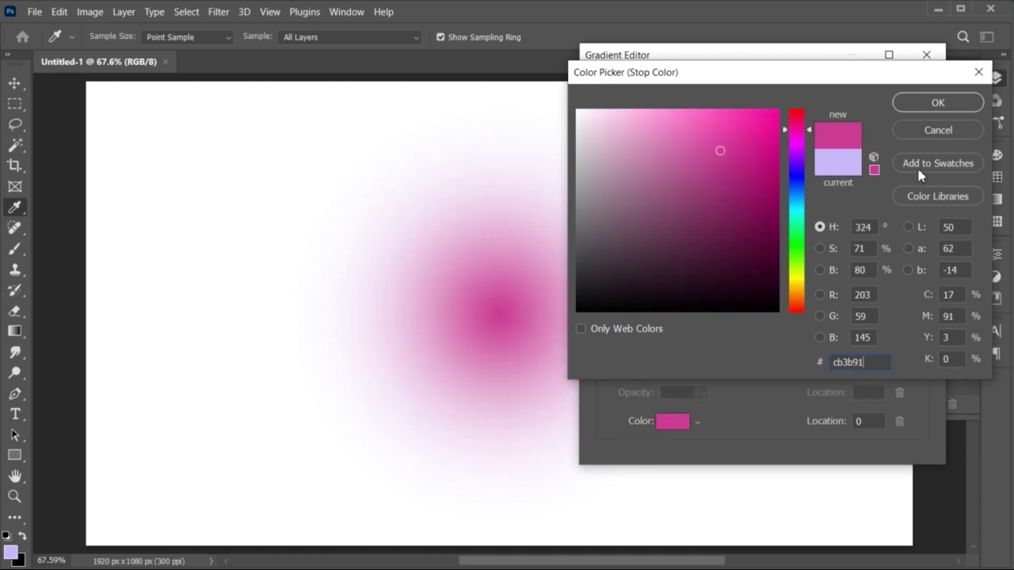
pyautogui.click(939, 105)
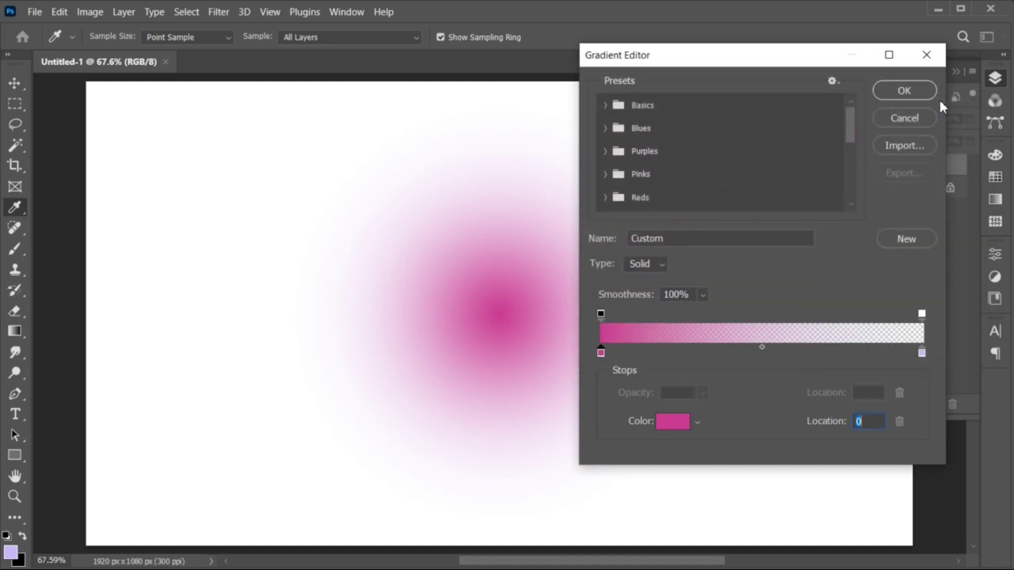
# Make the gradient's end opacity stop fully opaque at 100%
pyautogui.click(921, 315)
pyautogui.click(702, 392)
pyautogui.moveTo(702, 412); pyautogui.dragTo(803, 411)
# Set the gradient's end colour stop to dark plum #510941
pyautogui.click(921, 352)
pyautogui.doubleClick(920, 352)
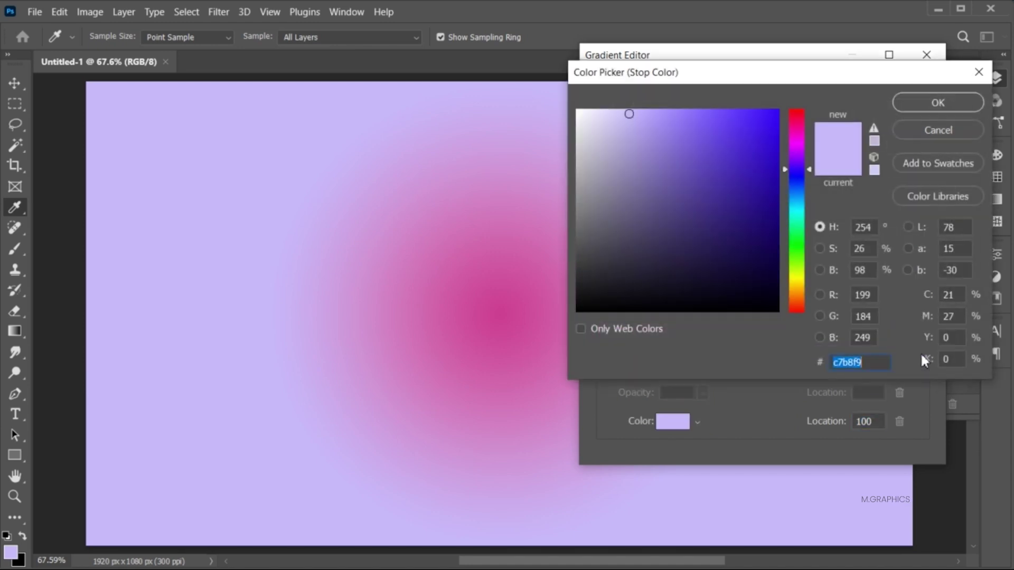
pyautogui.moveTo(730, 179); pyautogui.dragTo(712, 151)
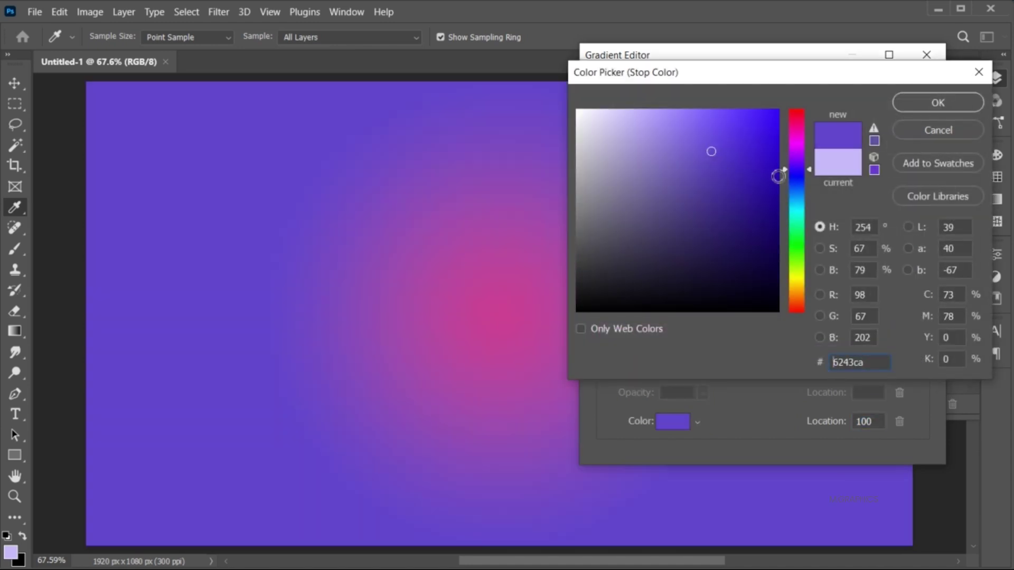
pyautogui.moveTo(786, 170); pyautogui.dragTo(786, 135)
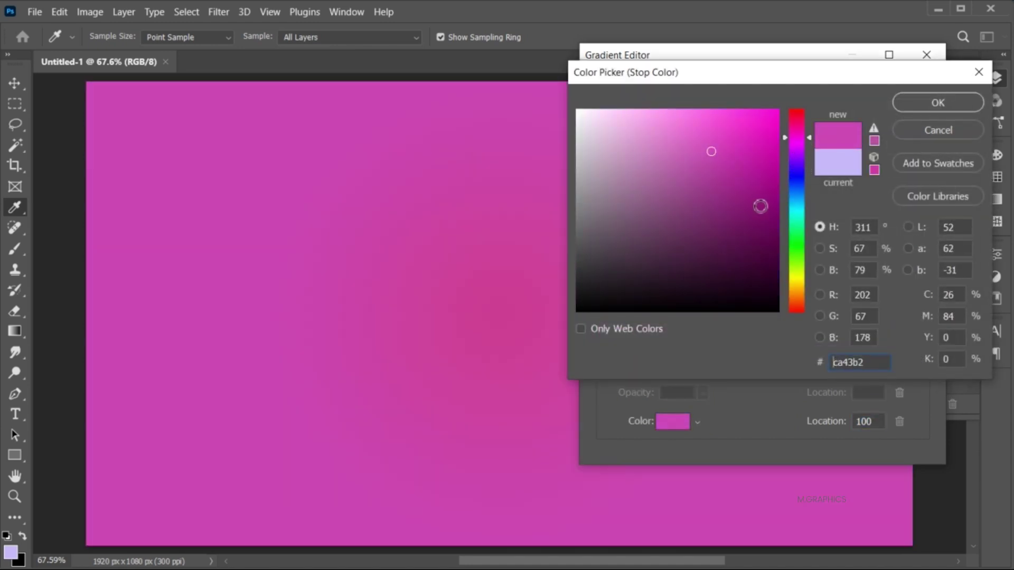
pyautogui.click(753, 234)
pyautogui.moveTo(754, 234); pyautogui.dragTo(751, 238)
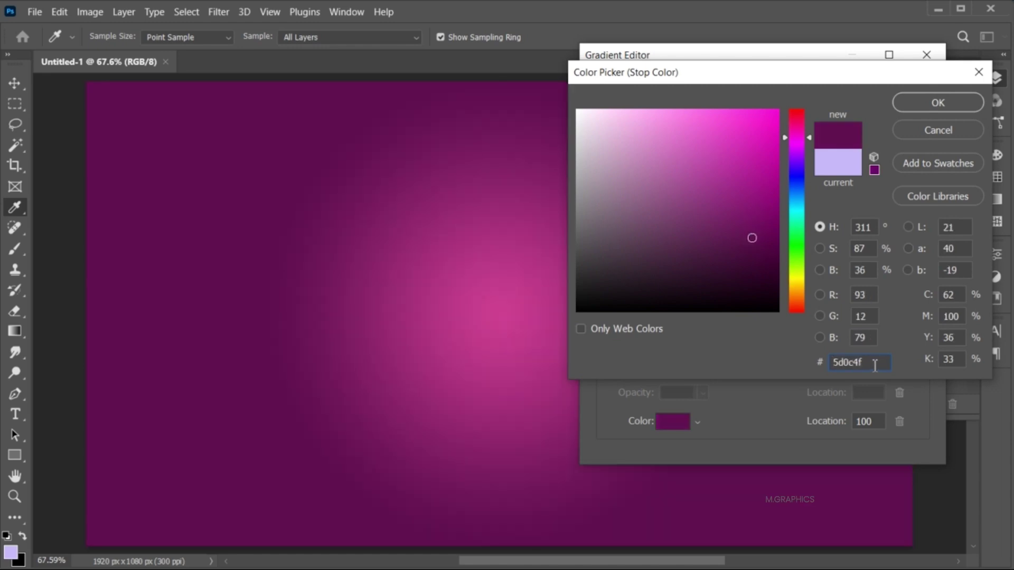
pyautogui.moveTo(874, 361); pyautogui.dragTo(828, 362)
pyautogui.write('510941')
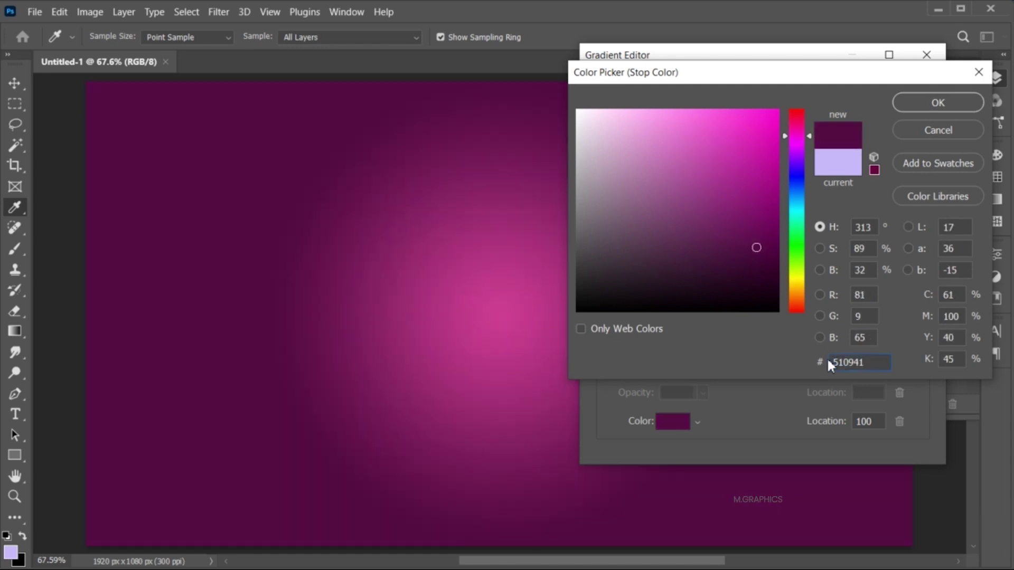
pyautogui.click(929, 107)
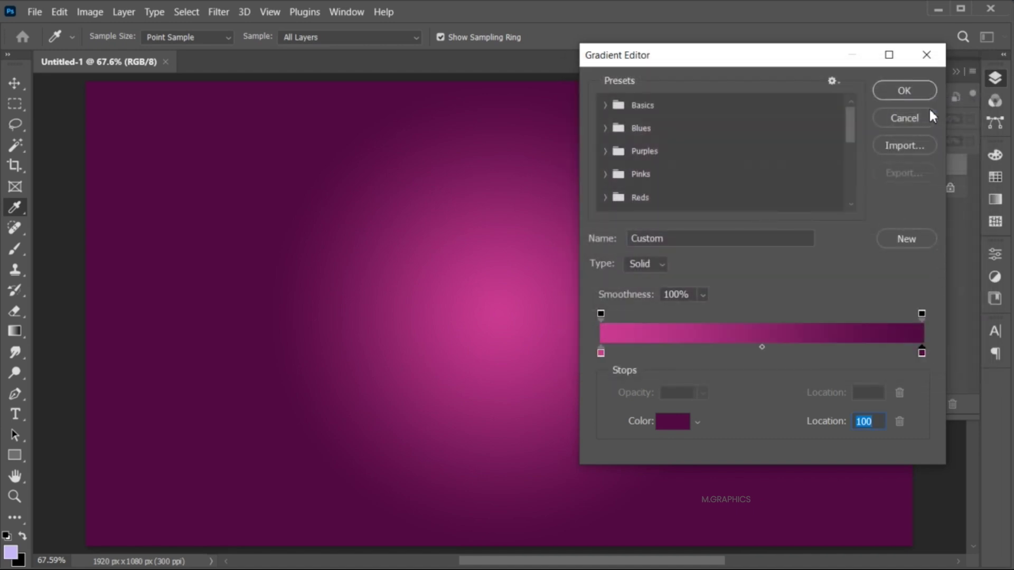
# Scale the radial gradient up to about 253% and commit the gradient fill layer
pyautogui.click(907, 91)
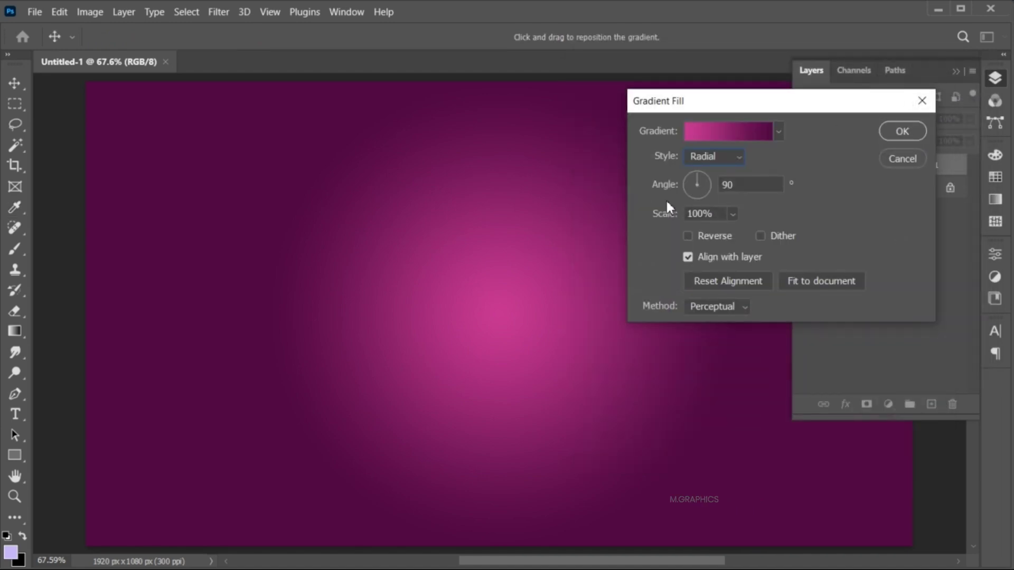
pyautogui.moveTo(657, 218); pyautogui.dragTo(682, 214)
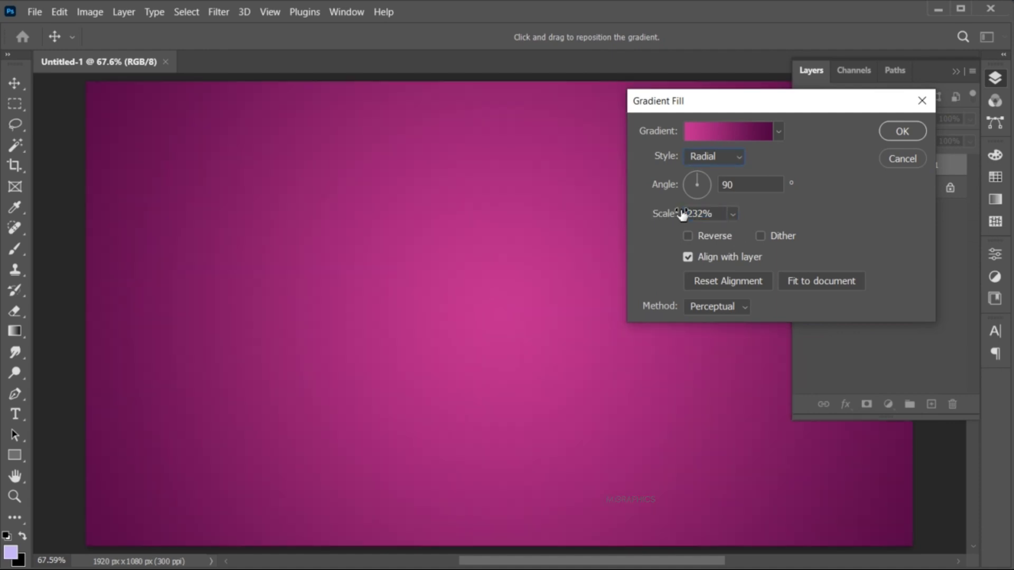
pyautogui.moveTo(663, 216)
pyautogui.mouseDown()
pyautogui.moveTo(675, 217)
pyautogui.moveTo(665, 221)
pyautogui.mouseUp()
pyautogui.click(899, 133)
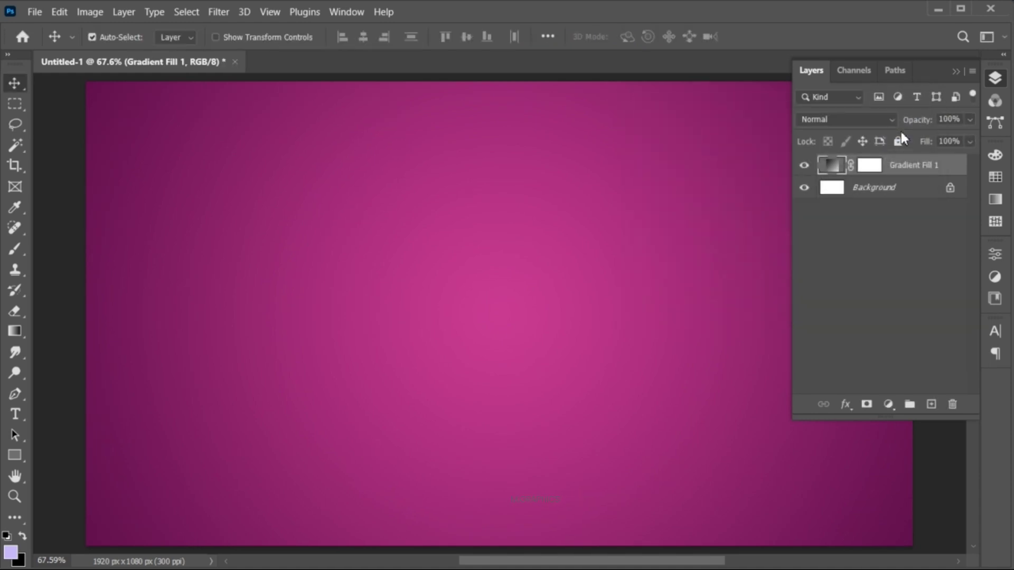
pyautogui.click(20, 412)
# Add a horizontal text layer near the canvas centre reading MDESIGNS
pyautogui.click(114, 410)
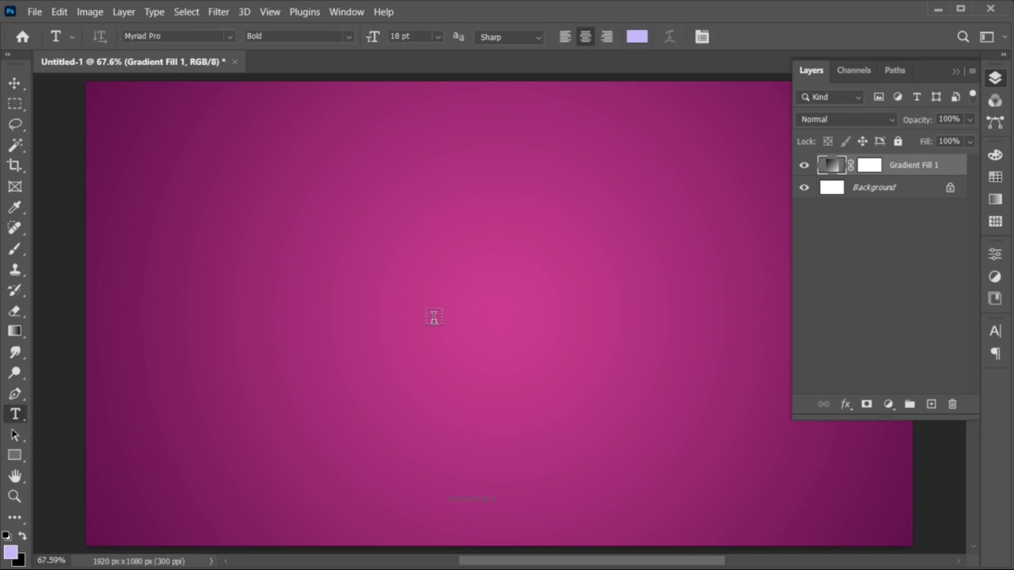
pyautogui.click(432, 317)
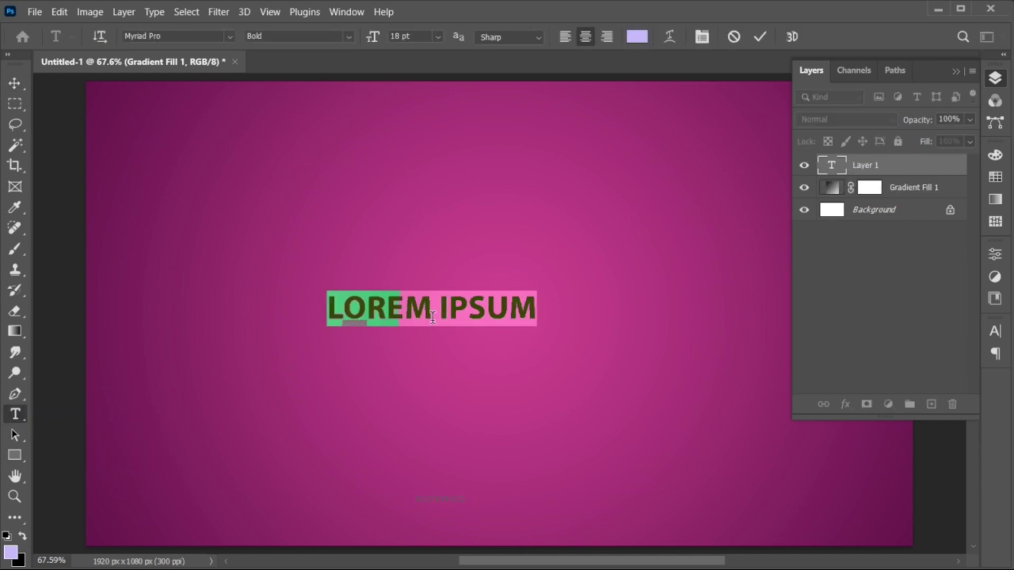
pyautogui.press('Right')
pyautogui.hotkey('ctrl', 'a')
pyautogui.write('MDESIGNS')
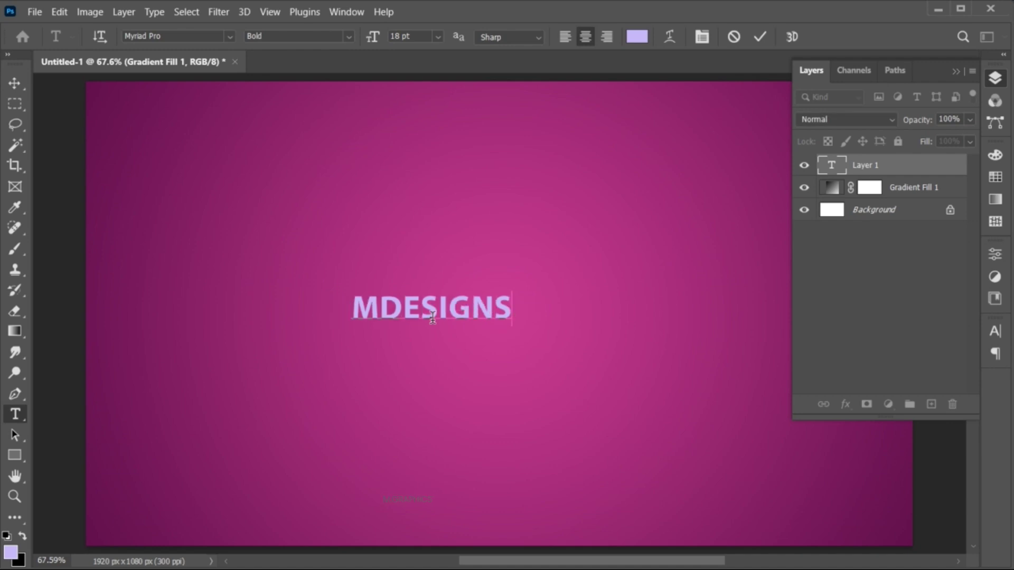
pyautogui.hotkey('ctrl', 'a')
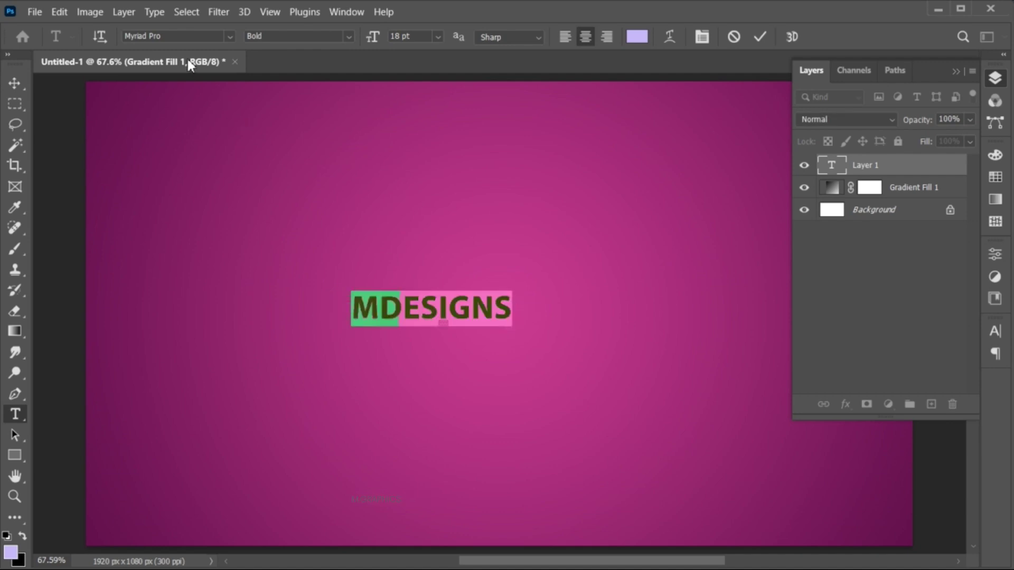
pyautogui.click(183, 34)
pyautogui.write('naga')
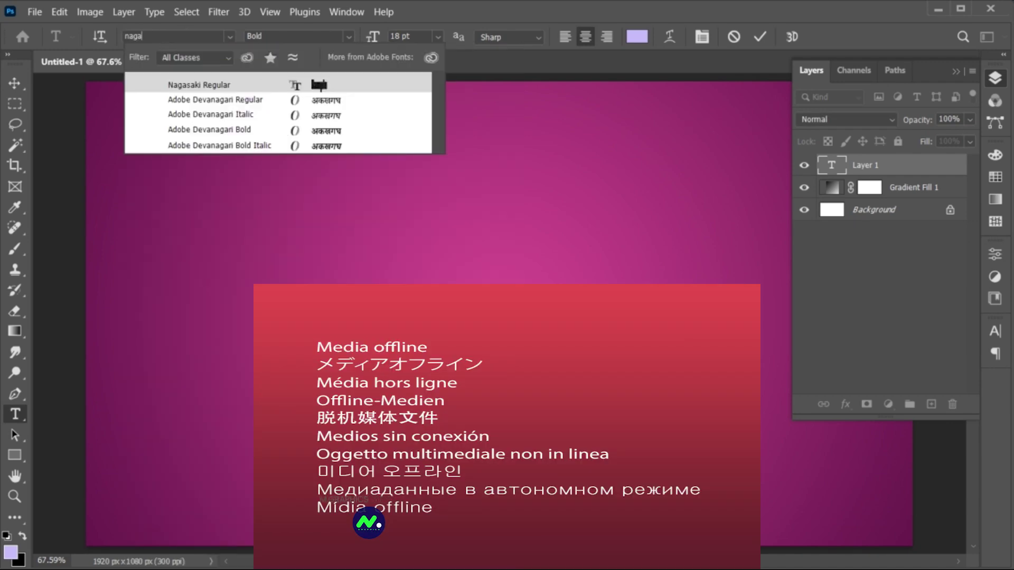
pyautogui.write('s')
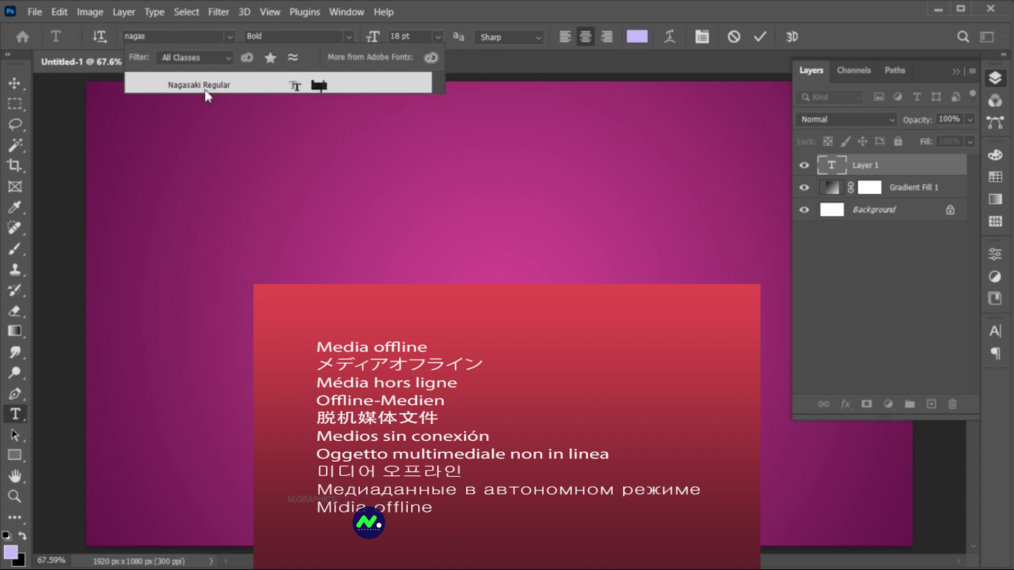
# Set MDESIGNS in Nagasaki Regular, recolour it pure white #ffffff and commit the text
pyautogui.click(208, 86)
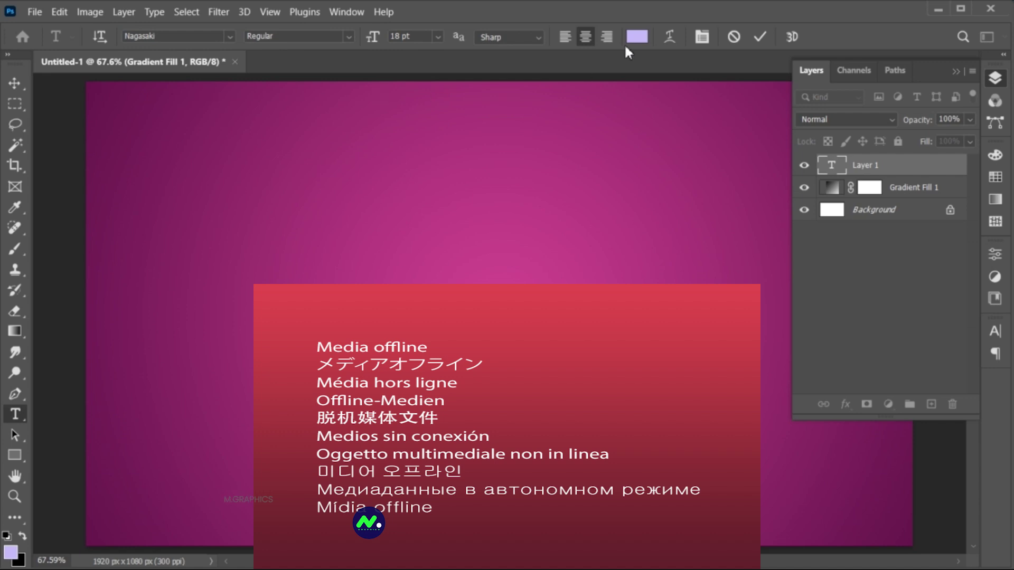
pyautogui.click(637, 36)
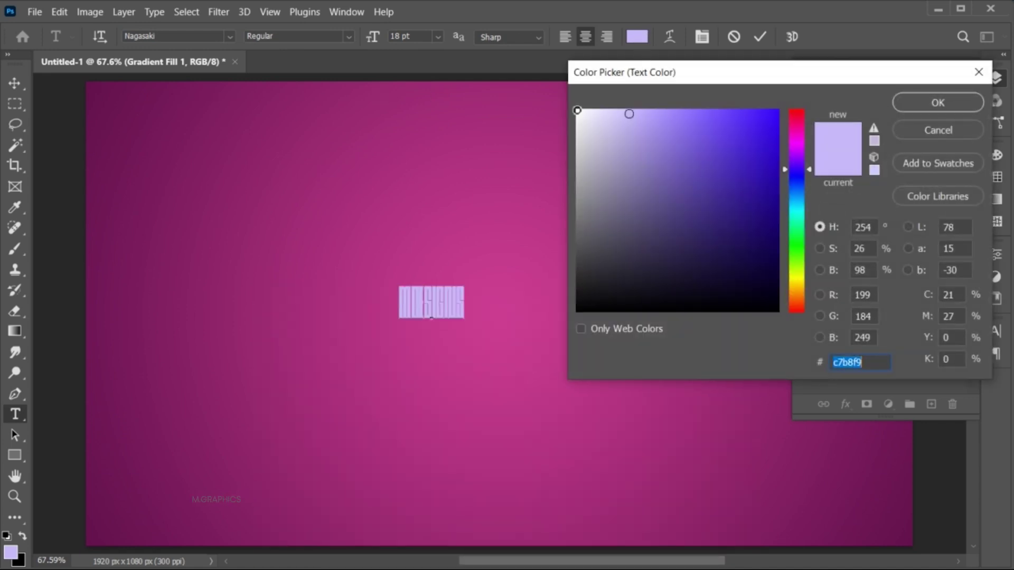
pyautogui.moveTo(578, 112); pyautogui.dragTo(575, 108)
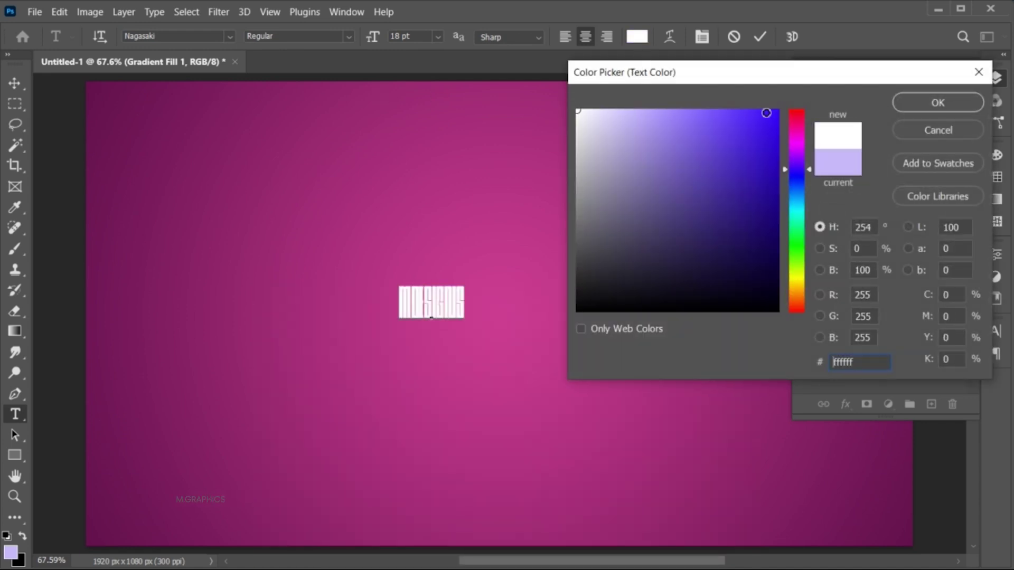
pyautogui.click(937, 111)
pyautogui.click(761, 39)
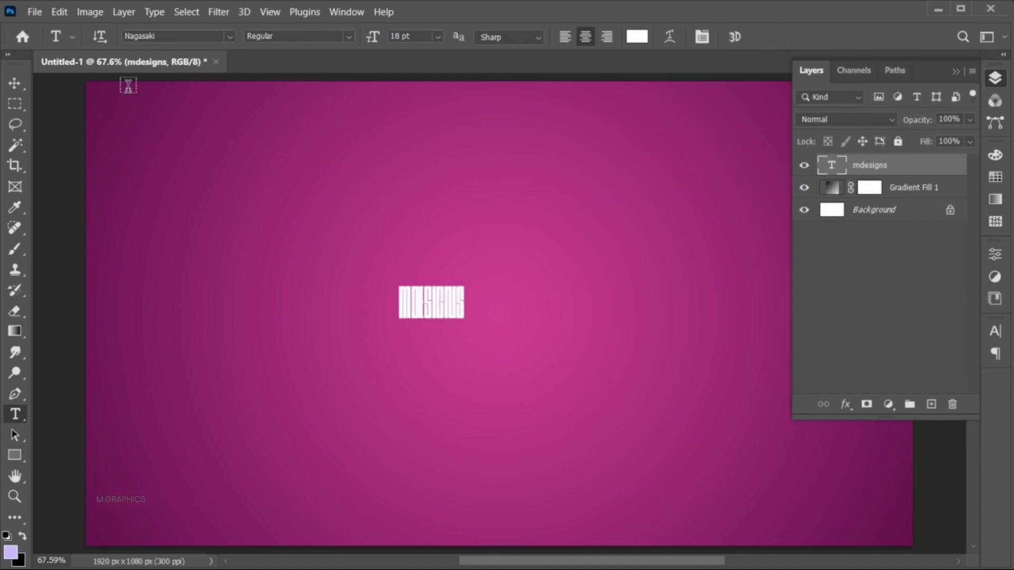
pyautogui.click(14, 83)
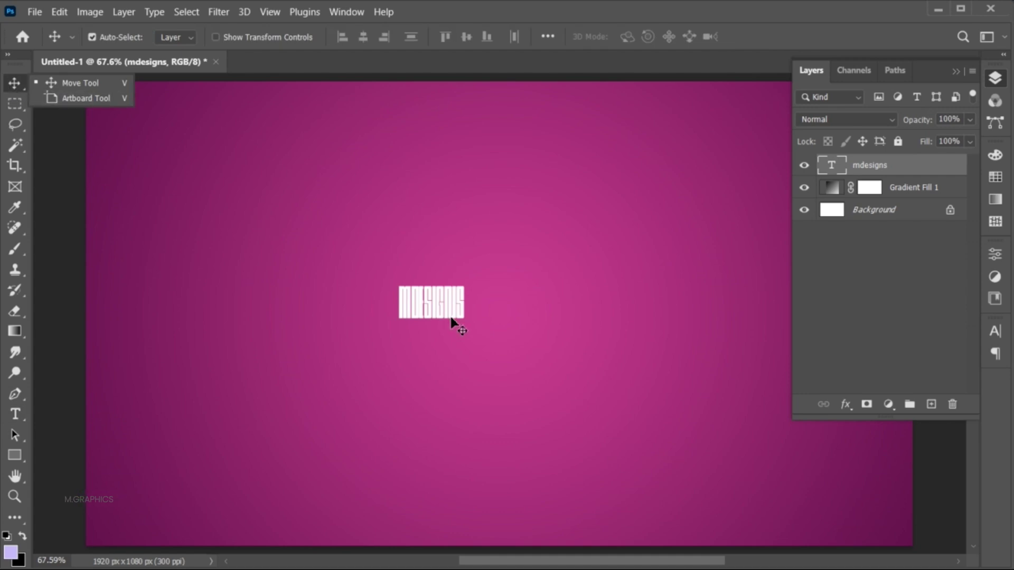
# Scale the MDESIGNS text to about 543% and centre it horizontally on the canvas
pyautogui.hotkey('ctrl', 't')
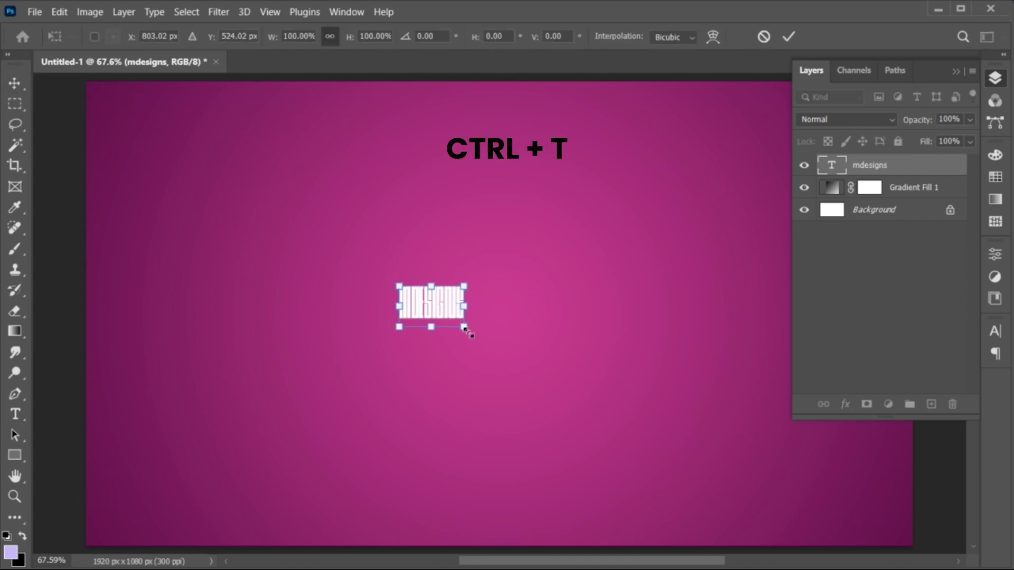
pyautogui.moveTo(464, 321); pyautogui.dragTo(611, 396)
pyautogui.moveTo(414, 355)
pyautogui.mouseDown()
pyautogui.moveTo(480, 323)
pyautogui.moveTo(480, 331)
pyautogui.mouseUp()
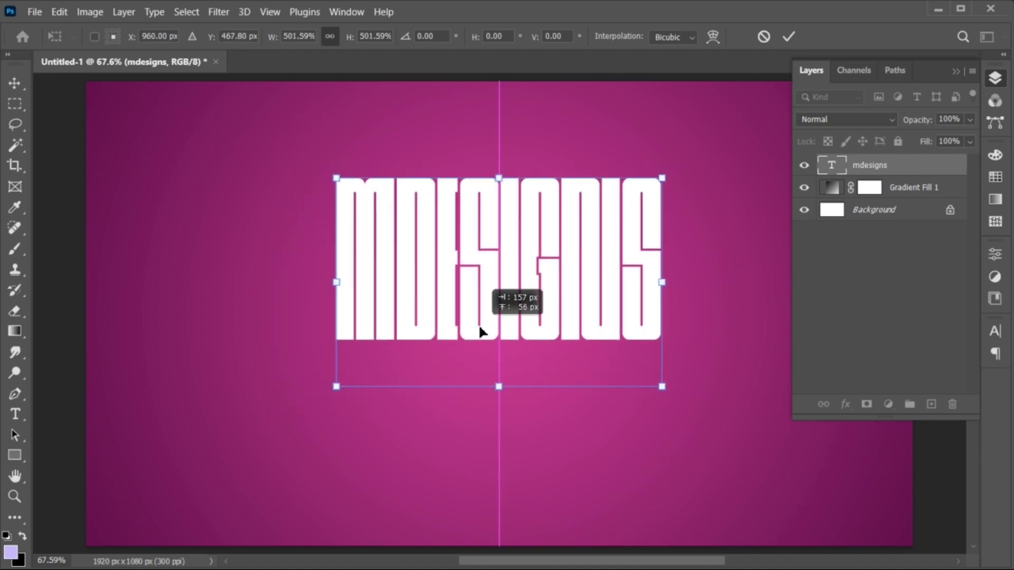
pyautogui.moveTo(662, 387); pyautogui.dragTo(675, 398)
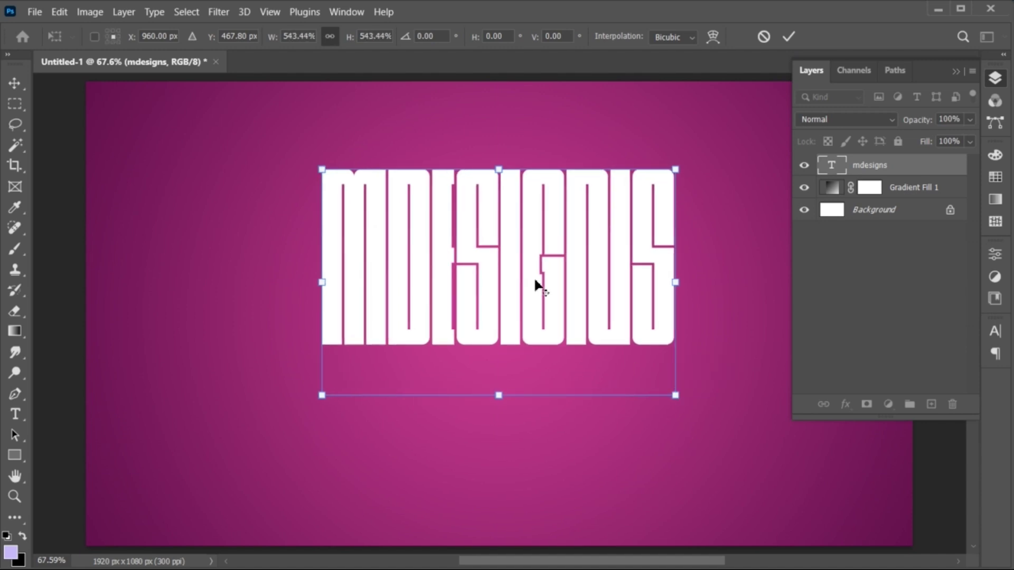
pyautogui.moveTo(536, 285); pyautogui.dragTo(536, 290)
pyautogui.click(790, 32)
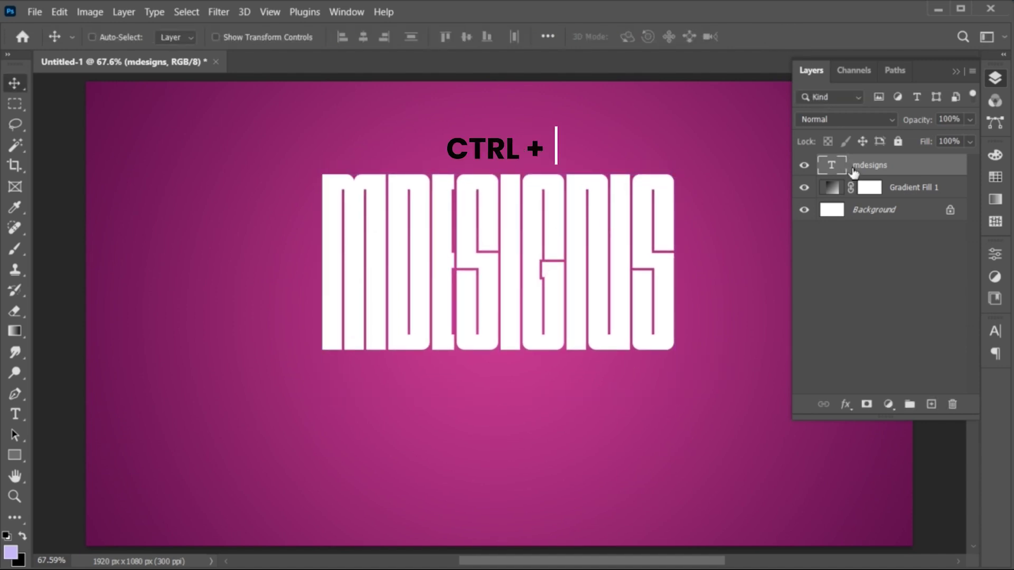
# Duplicate the MDESIGNS layer and convert the copy to a smart object
pyautogui.hotkey('ctrl', 'j')
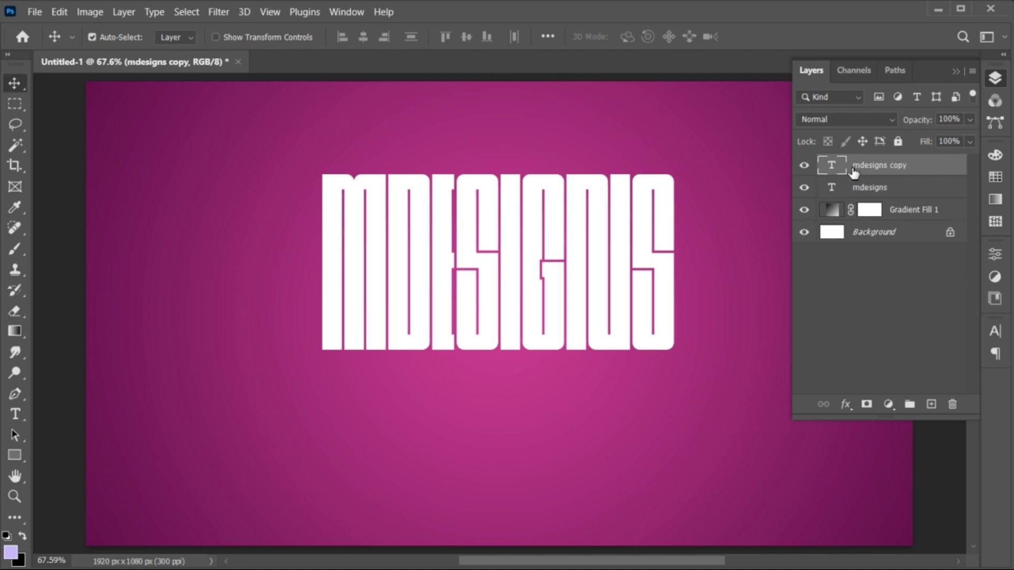
pyautogui.rightClick(851, 168)
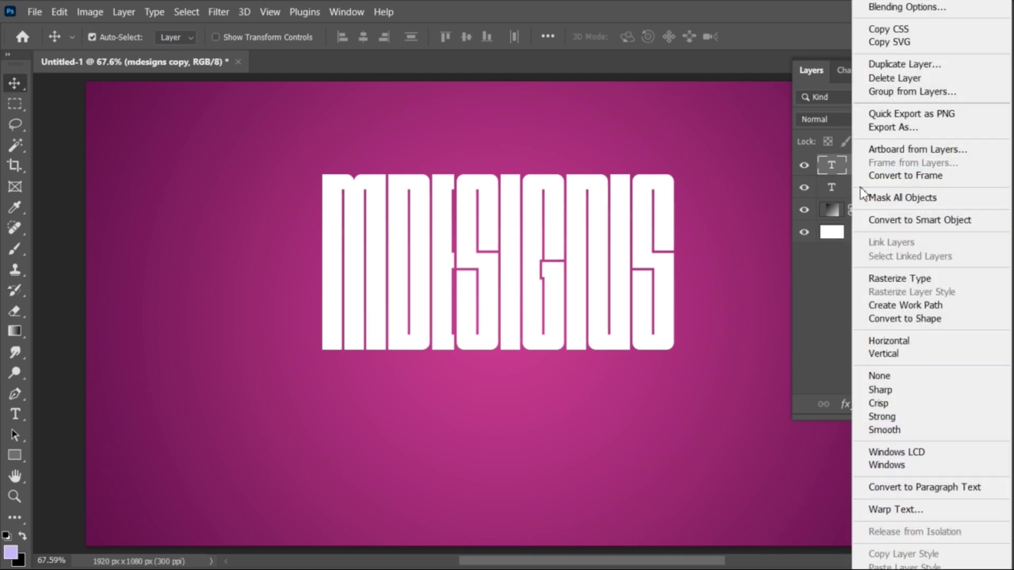
pyautogui.click(876, 222)
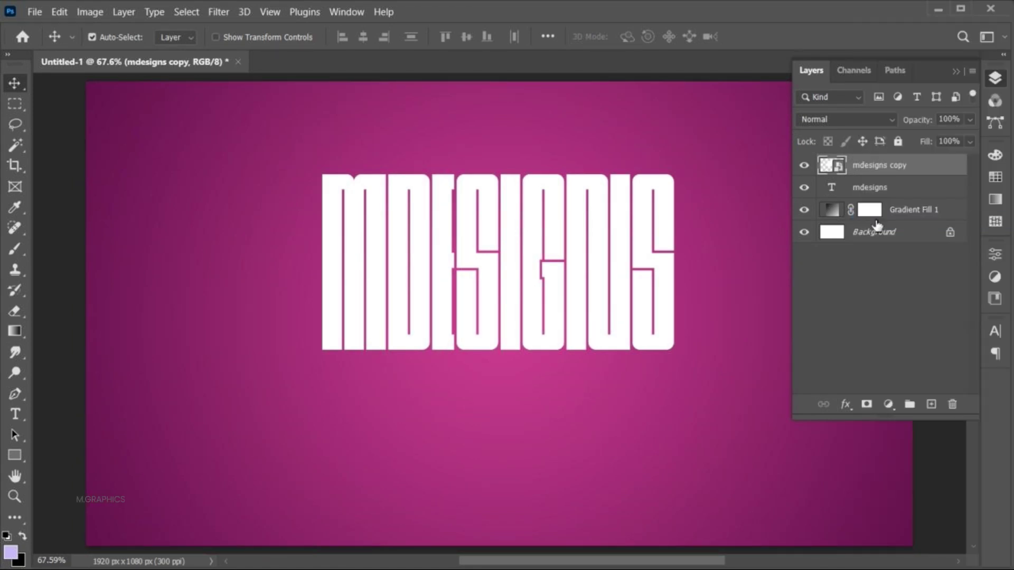
# Move the MDESIGNS copy straight down below the original word
pyautogui.click(953, 73)
pyautogui.press('z')
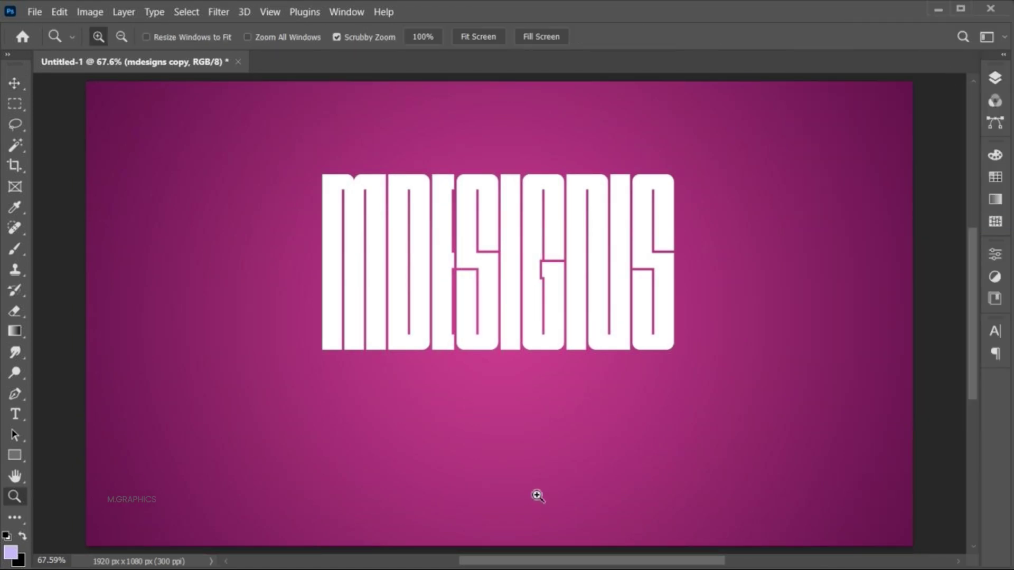
pyautogui.moveTo(537, 493); pyautogui.dragTo(525, 492)
pyautogui.press('v')
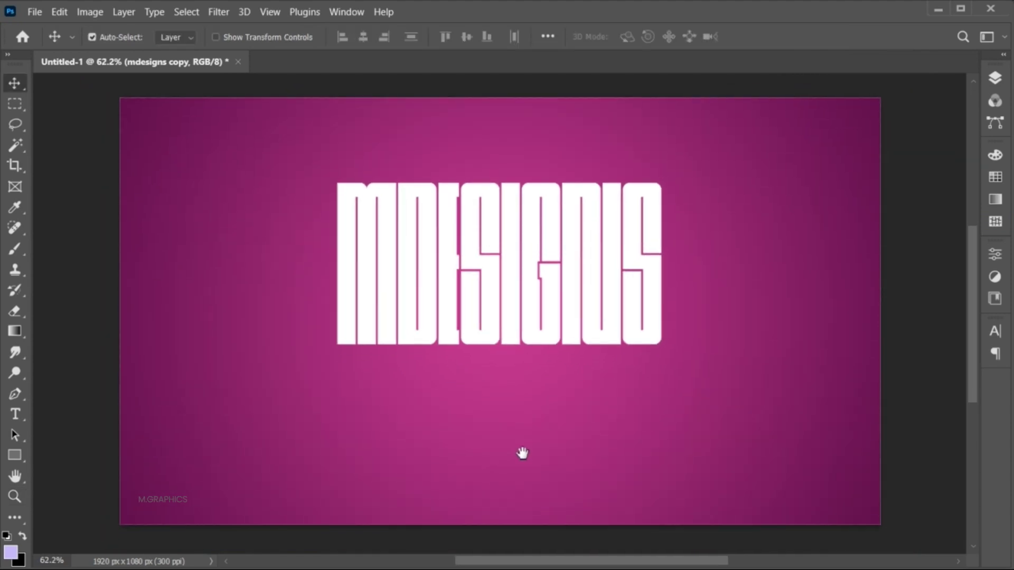
pyautogui.moveTo(490, 240); pyautogui.dragTo(491, 400)
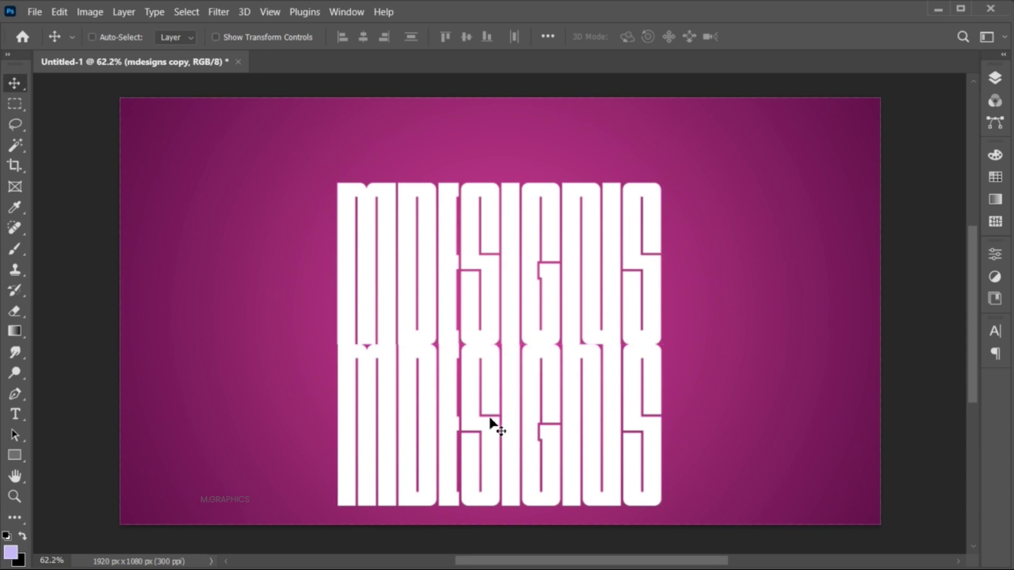
# Flip the copy vertically and perspective-stretch it into a wide floor reflection beneath the title
pyautogui.hotkey('ctrl', 't')
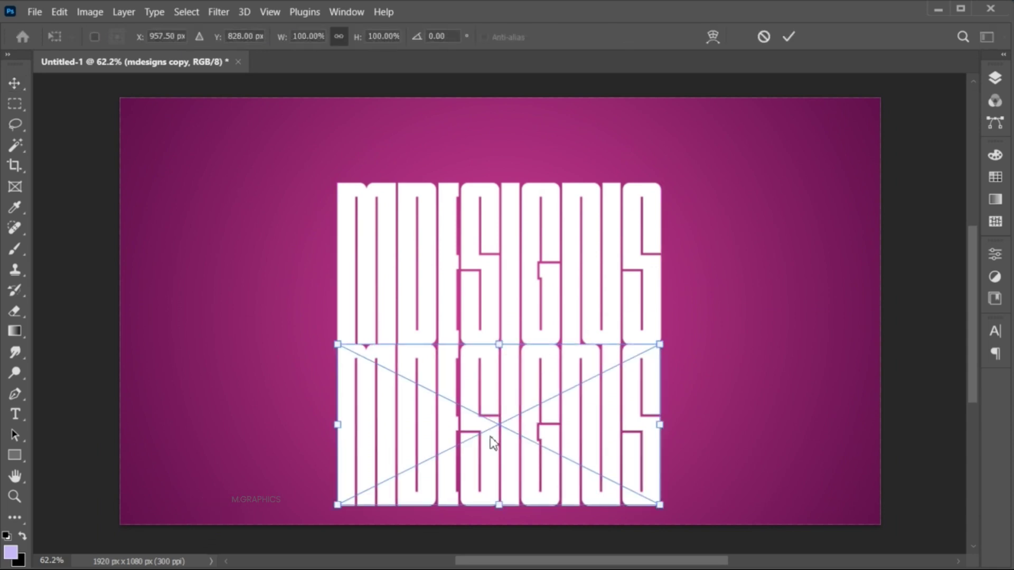
pyautogui.rightClick(488, 435)
pyautogui.click(558, 428)
pyautogui.rightClick(533, 477)
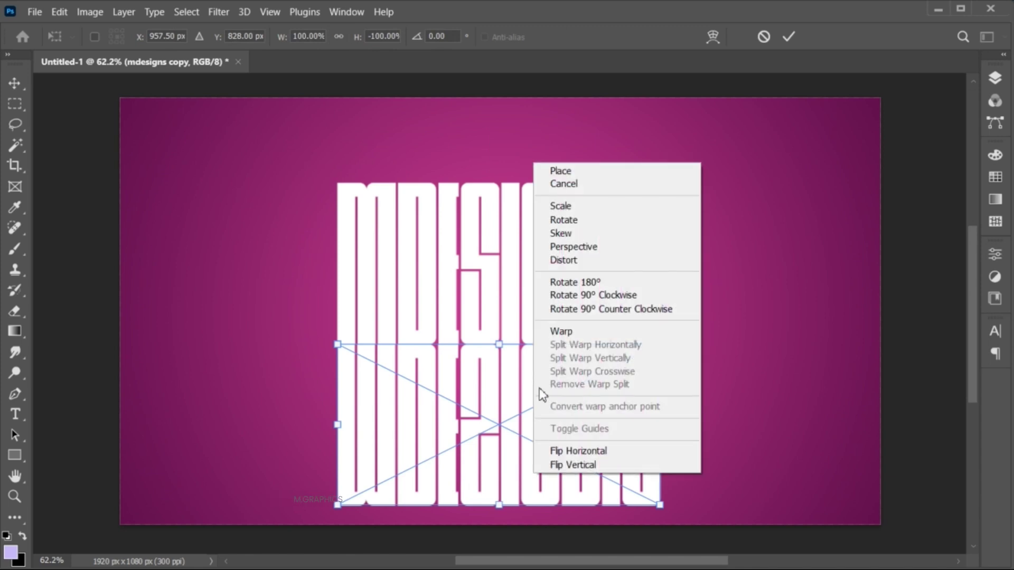
pyautogui.click(574, 247)
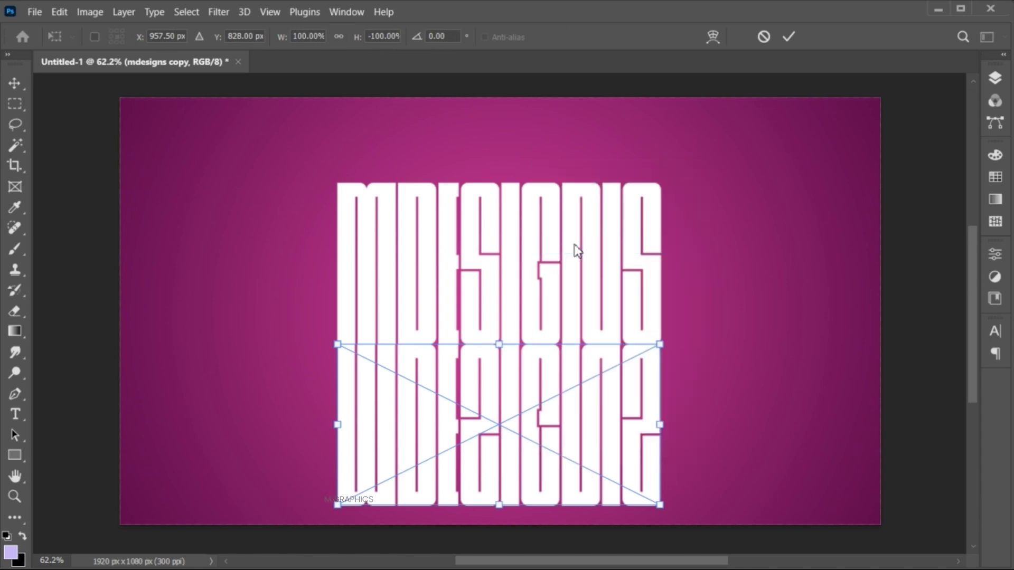
pyautogui.moveTo(662, 512); pyautogui.dragTo(943, 412)
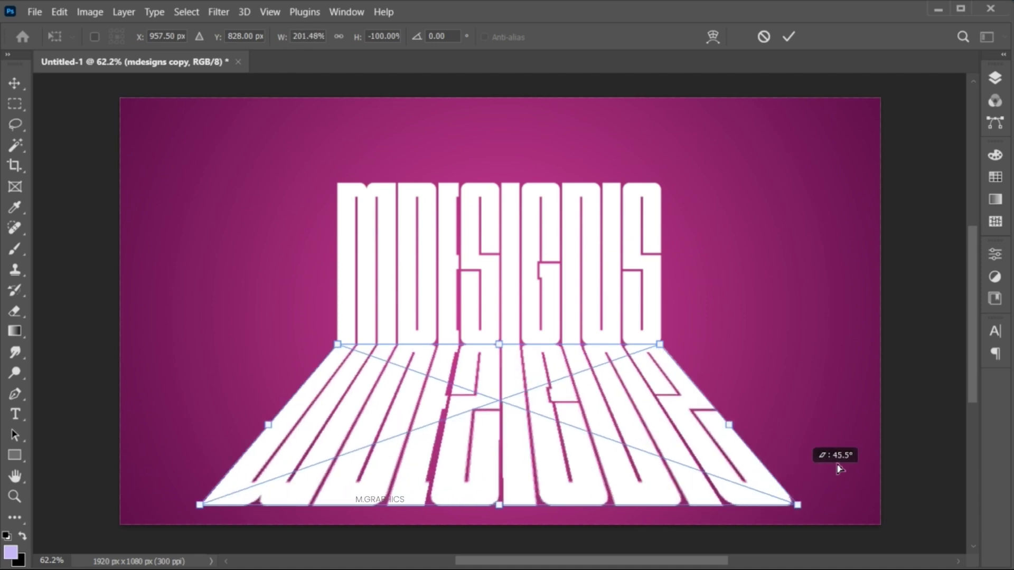
pyautogui.moveTo(944, 414); pyautogui.dragTo(954, 459)
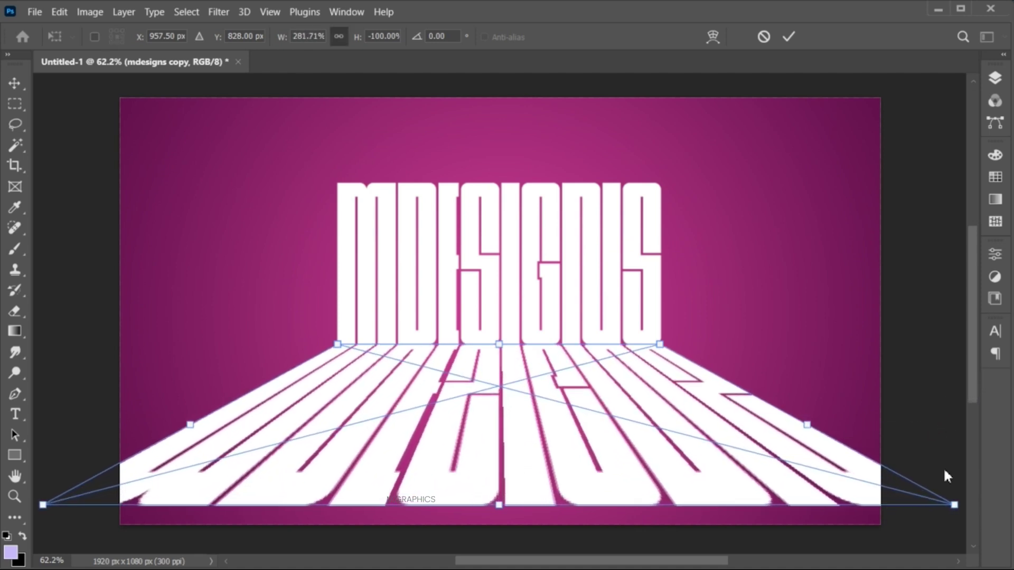
pyautogui.moveTo(955, 504); pyautogui.dragTo(969, 499)
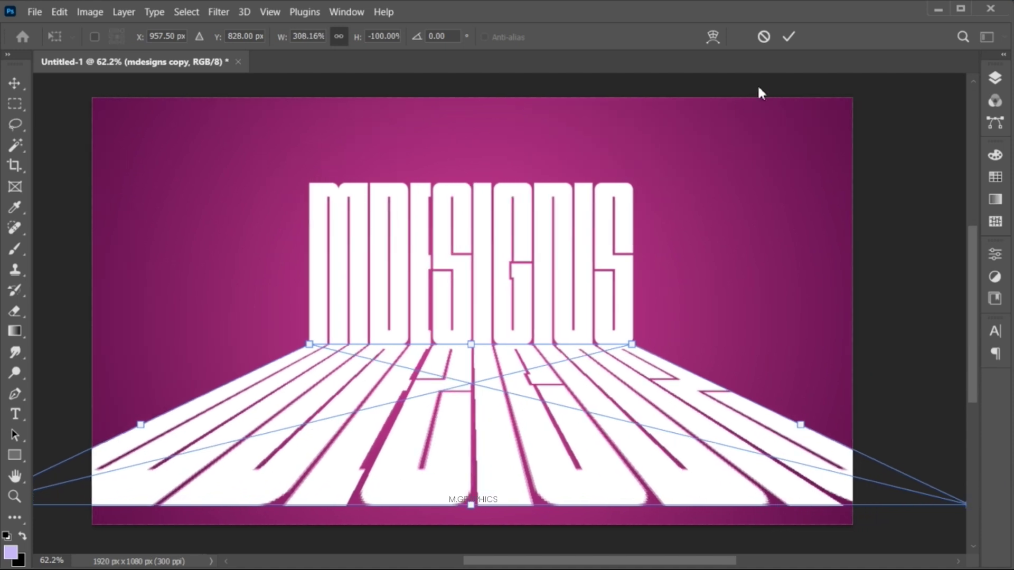
pyautogui.click(787, 37)
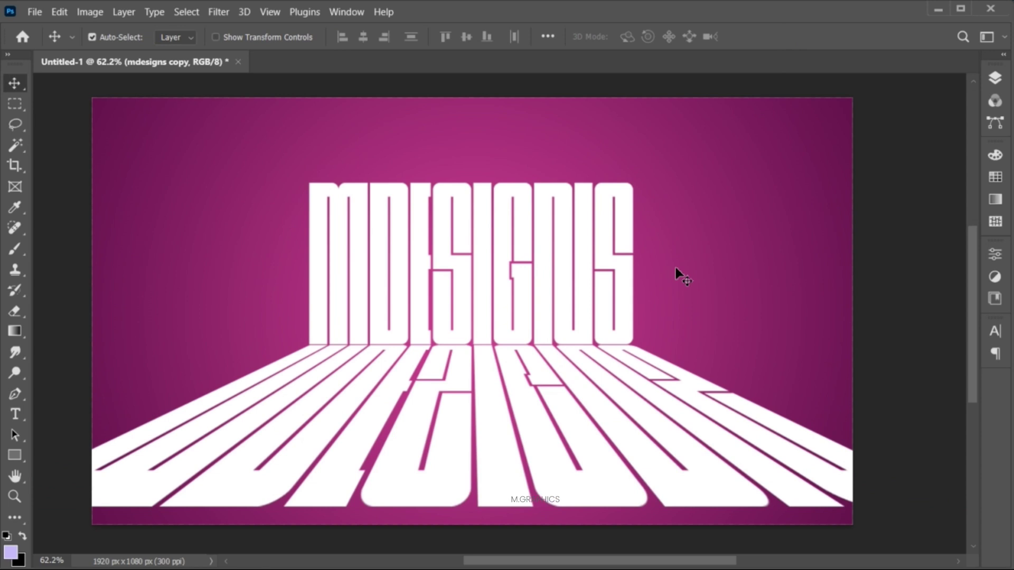
pyautogui.keyDown('alt'); pyautogui.scroll(1, 675, 266); pyautogui.keyUp('alt')
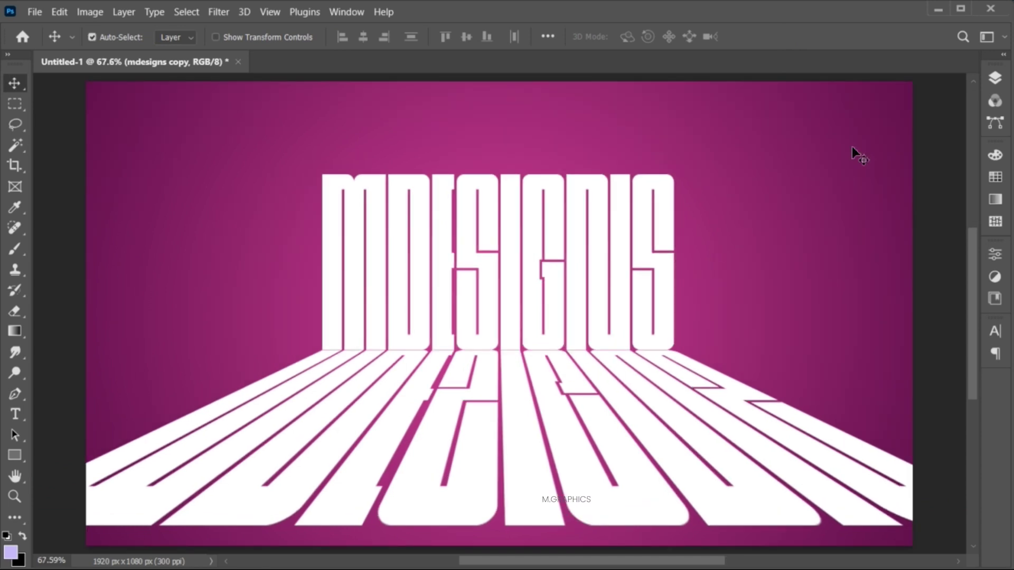
# Mask the mdesigns copy with an upward gradient so the reflection fades into the background
pyautogui.click(995, 80)
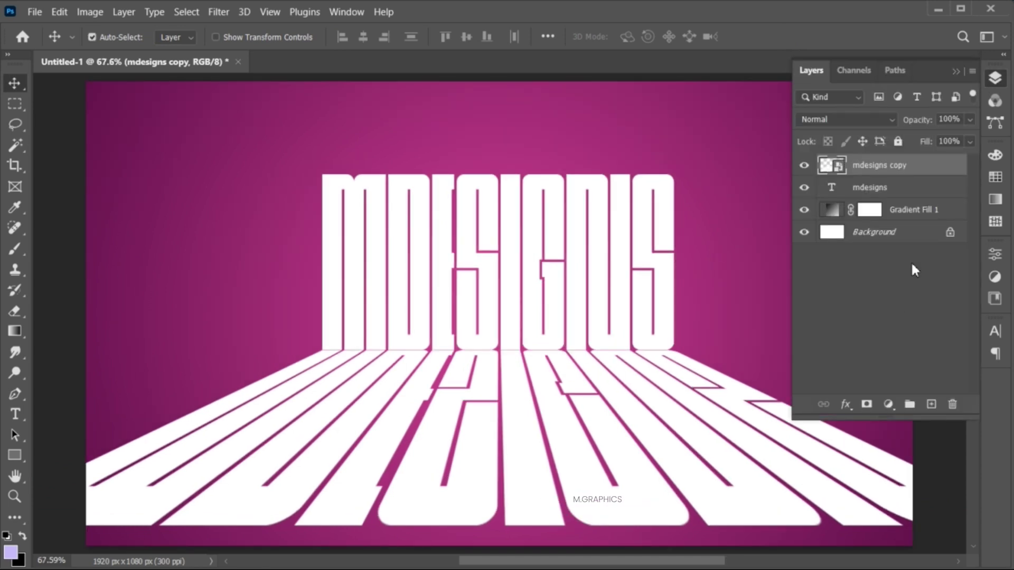
pyautogui.click(865, 404)
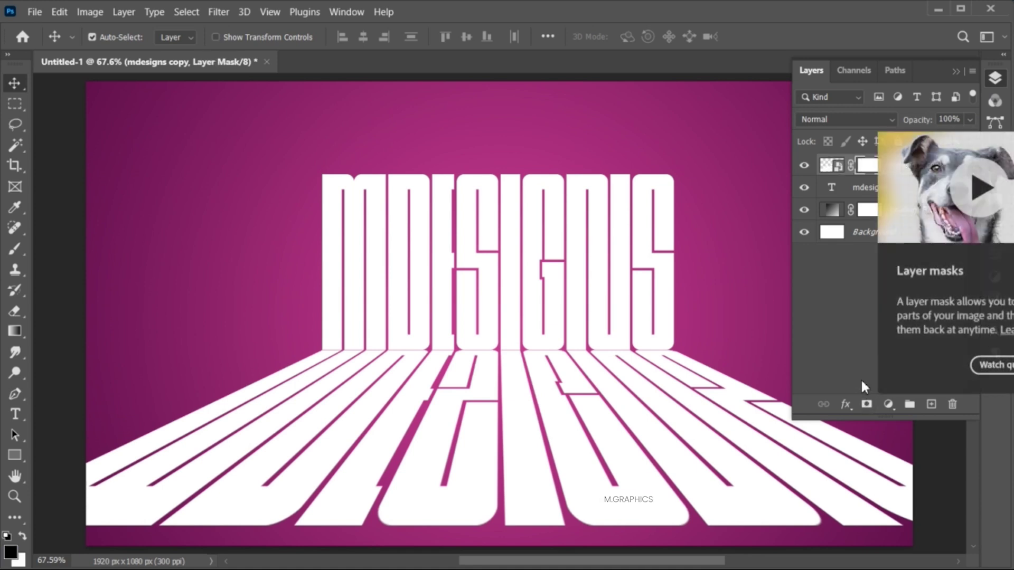
pyautogui.click(10, 333)
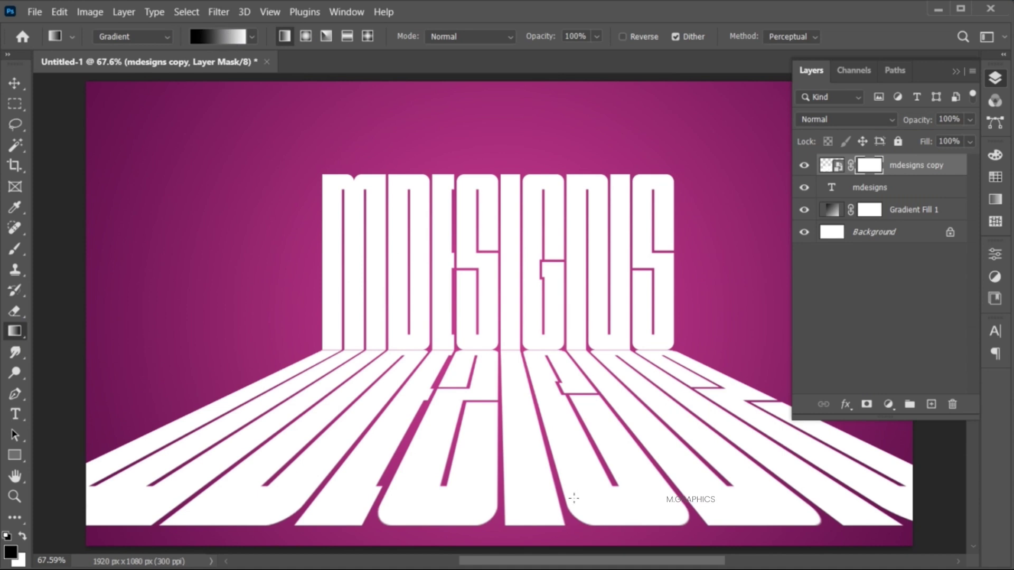
pyautogui.moveTo(527, 497); pyautogui.dragTo(526, 381)
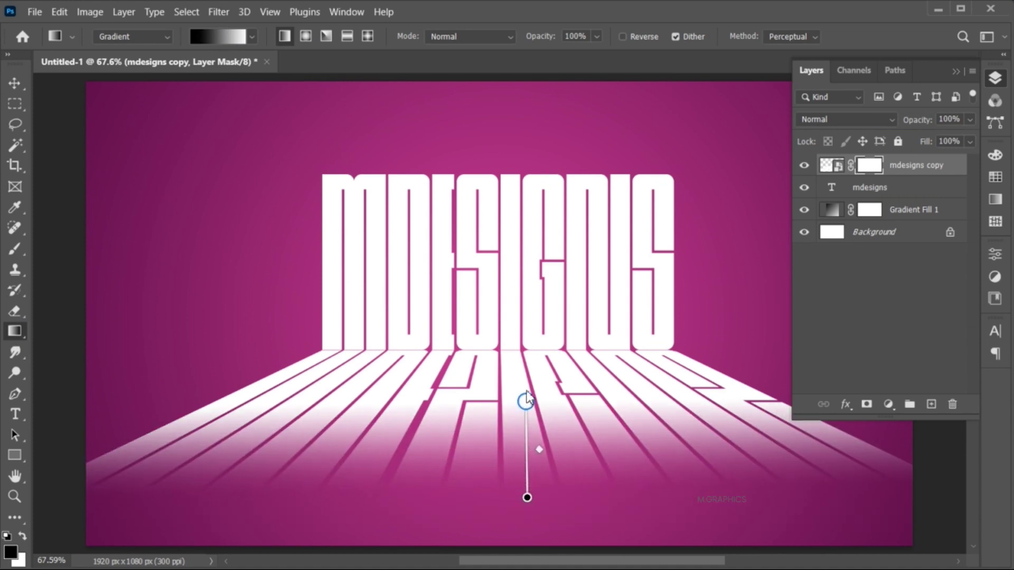
pyautogui.moveTo(527, 378); pyautogui.dragTo(526, 370)
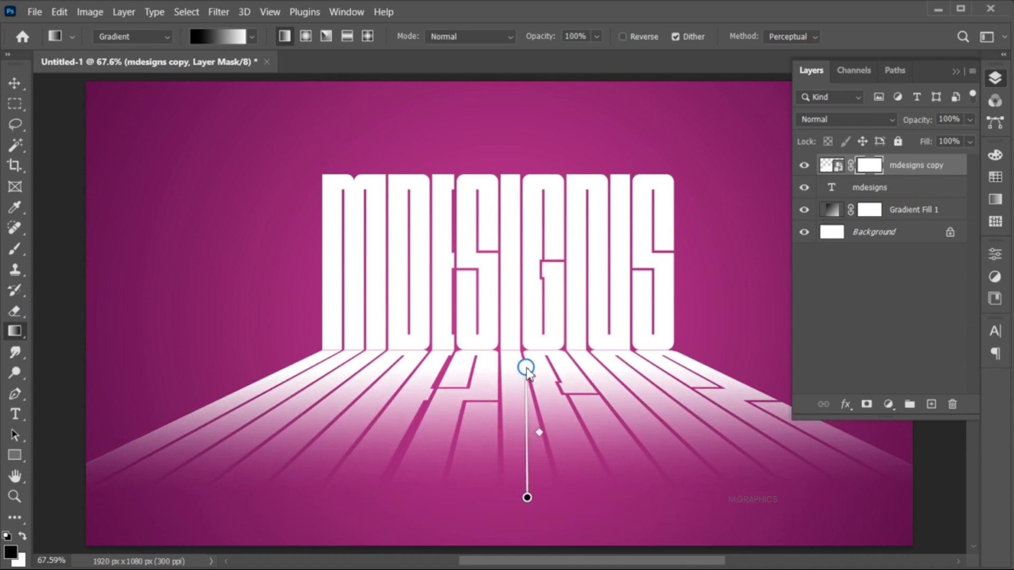
# Switch to the dancing woman photo's document
pyautogui.press('v')
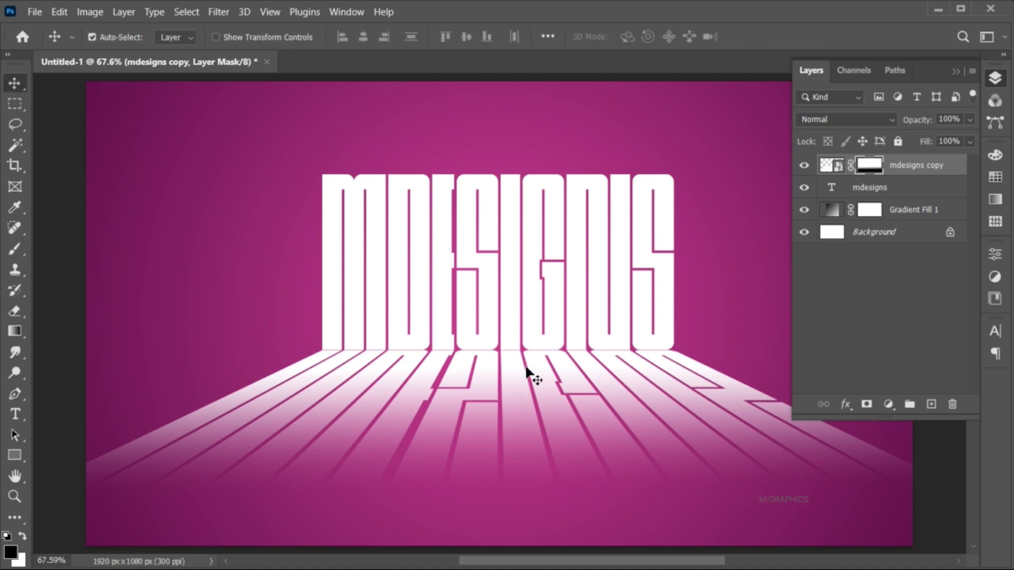
pyautogui.click(387, 60)
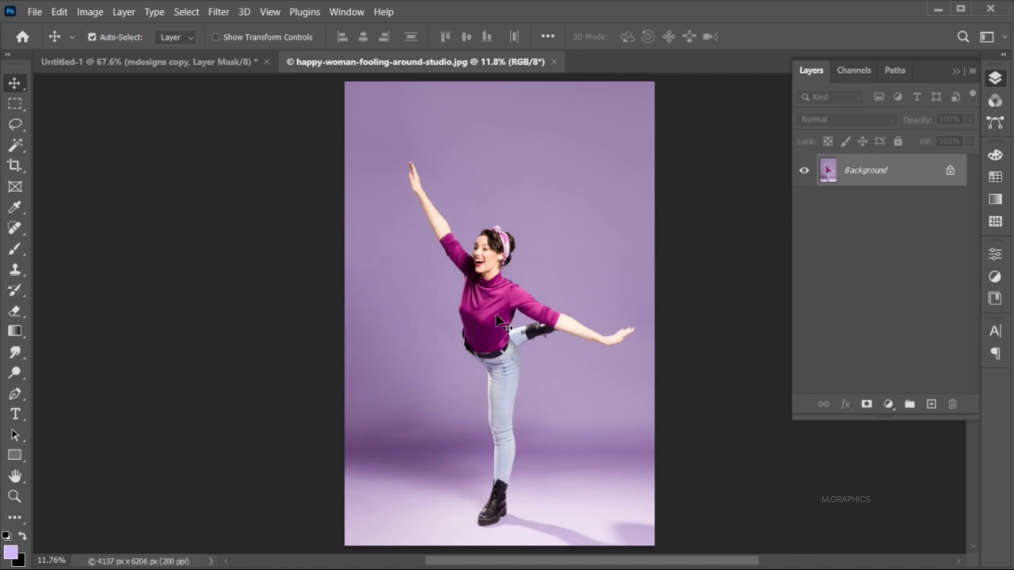
# Select the woman as subject, copy her to a new layer, hide the backdrop and carry her to the poster
pyautogui.click(190, 11)
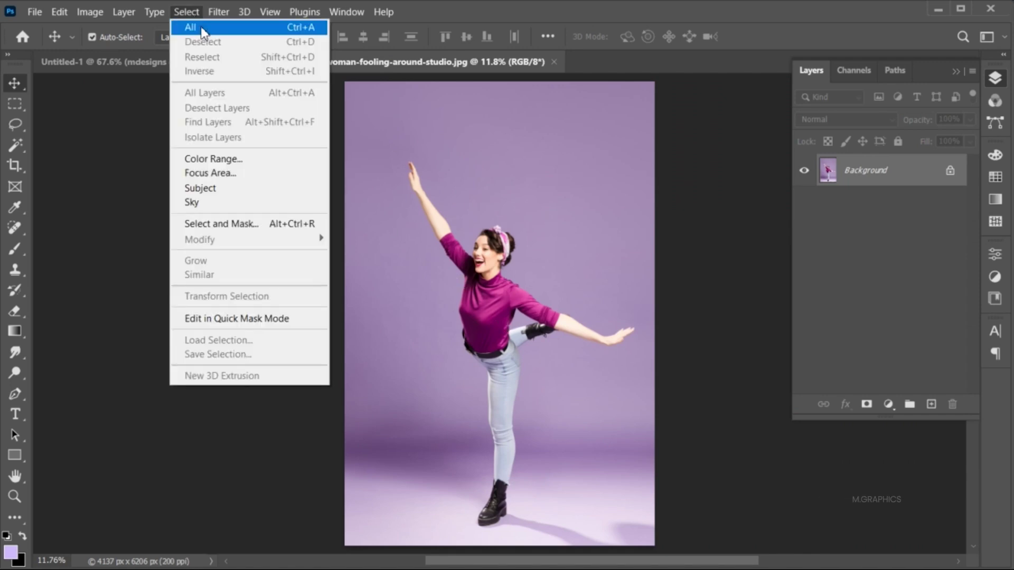
pyautogui.click(259, 189)
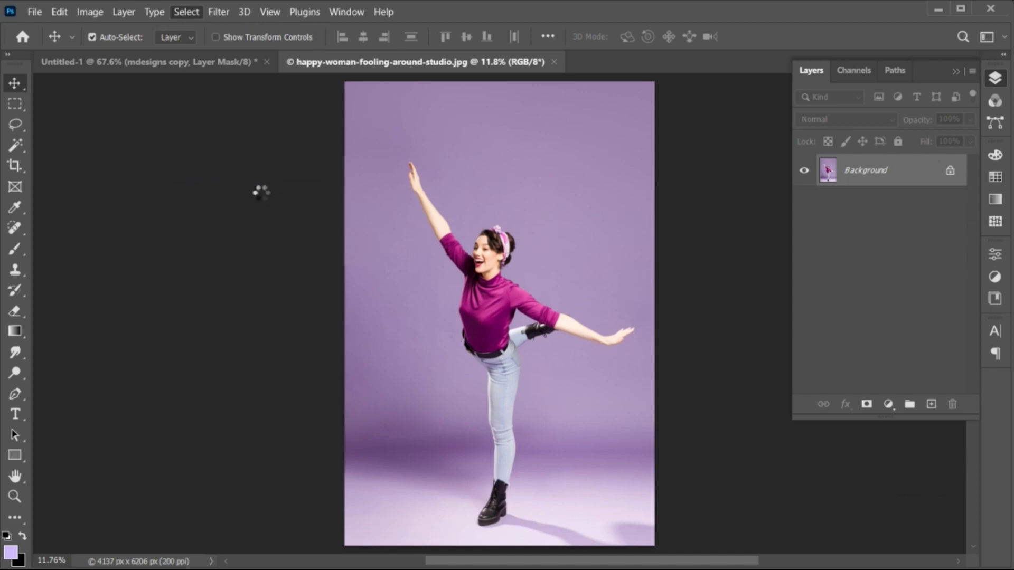
pyautogui.hotkey('ctrl', 'j')
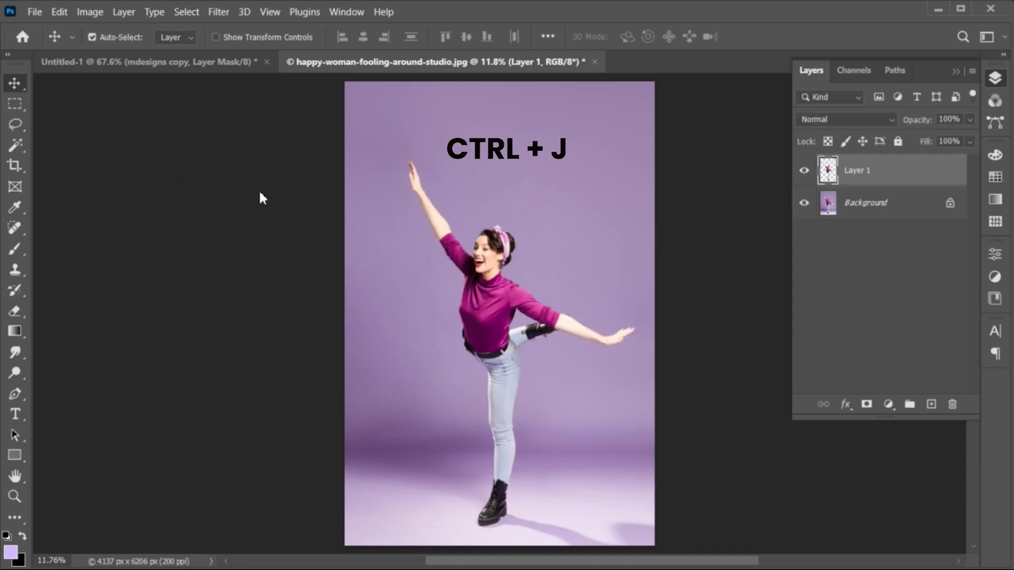
pyautogui.click(806, 205)
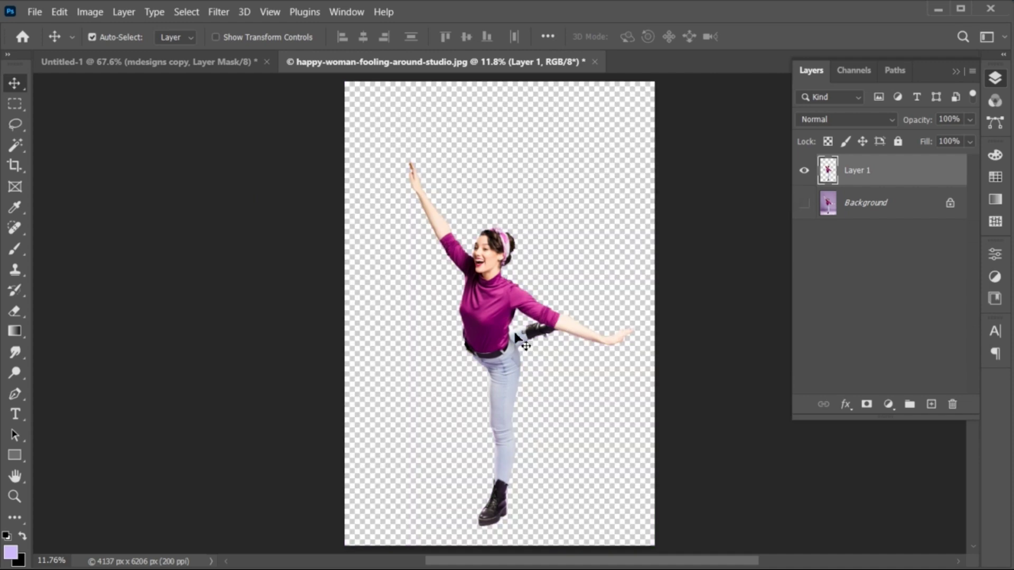
pyautogui.moveTo(371, 229)
pyautogui.mouseDown()
pyautogui.moveTo(233, 62)
pyautogui.moveTo(506, 329)
pyautogui.mouseUp()
# Shrink the woman's layer to about 13% of its size over the poster
pyautogui.keyDown('alt'); pyautogui.click(593, 452); pyautogui.keyUp('alt')
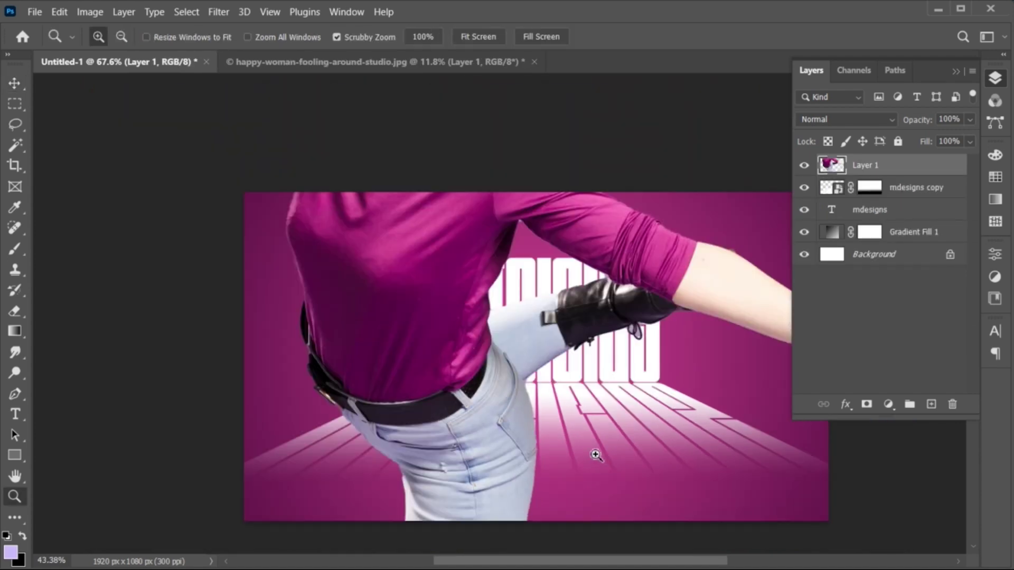
pyautogui.keyDown('alt'); pyautogui.click(577, 418); pyautogui.keyUp('alt')
pyautogui.hotkey('ctrl', 't')
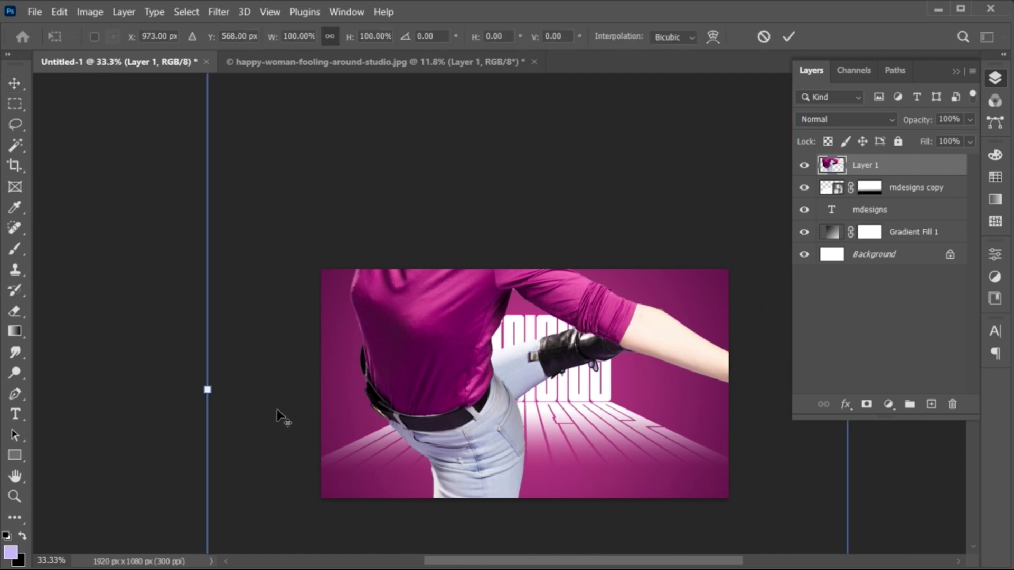
pyautogui.keyDown('alt'); pyautogui.moveTo(207, 389); pyautogui.dragTo(488, 399); pyautogui.keyUp('alt')
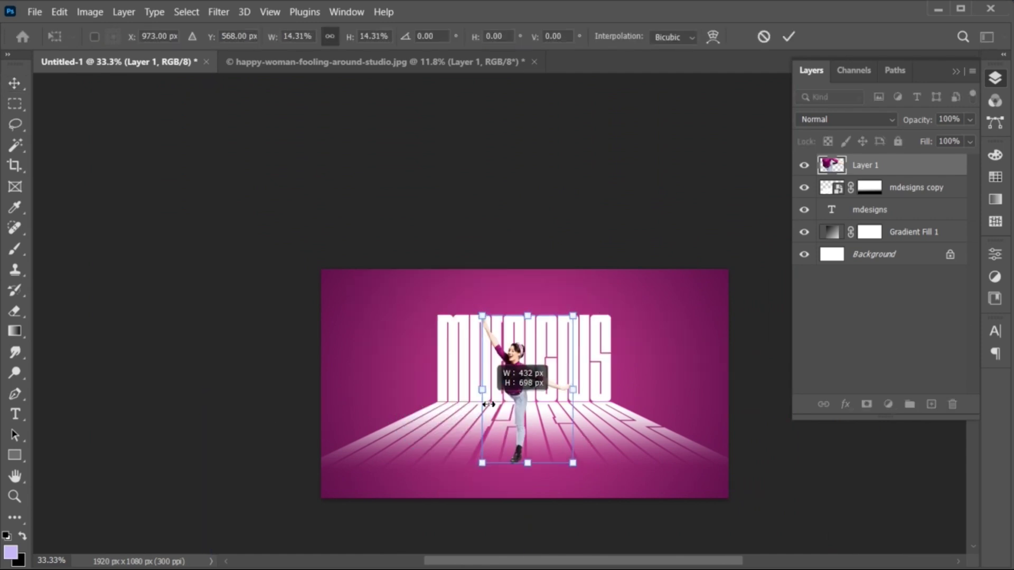
pyautogui.hotkey('ctrl', '0')
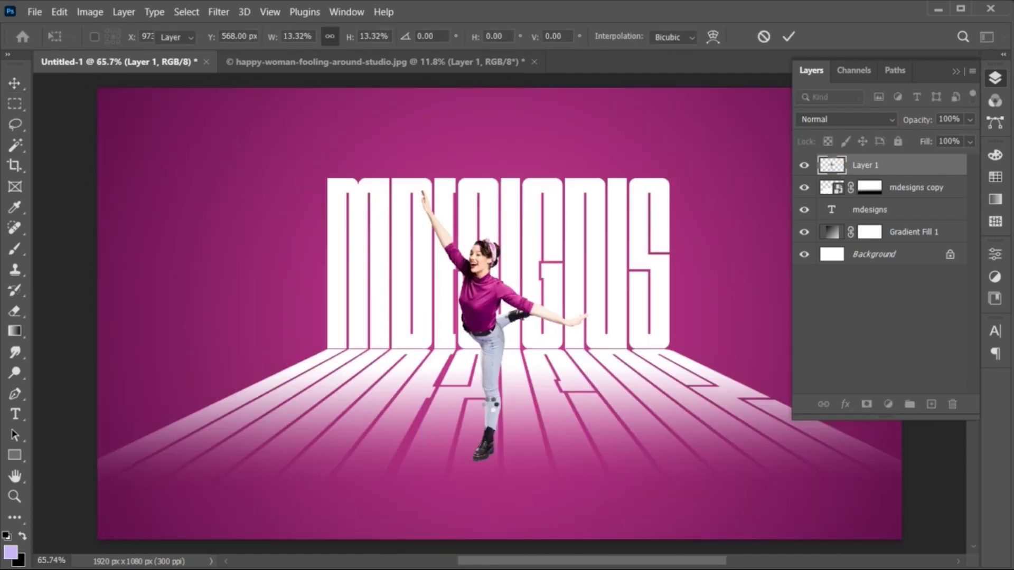
pyautogui.press('Return')
# Lower and slightly shrink the woman again, centring her on the striped floor
pyautogui.hotkey('ctrl', 't')
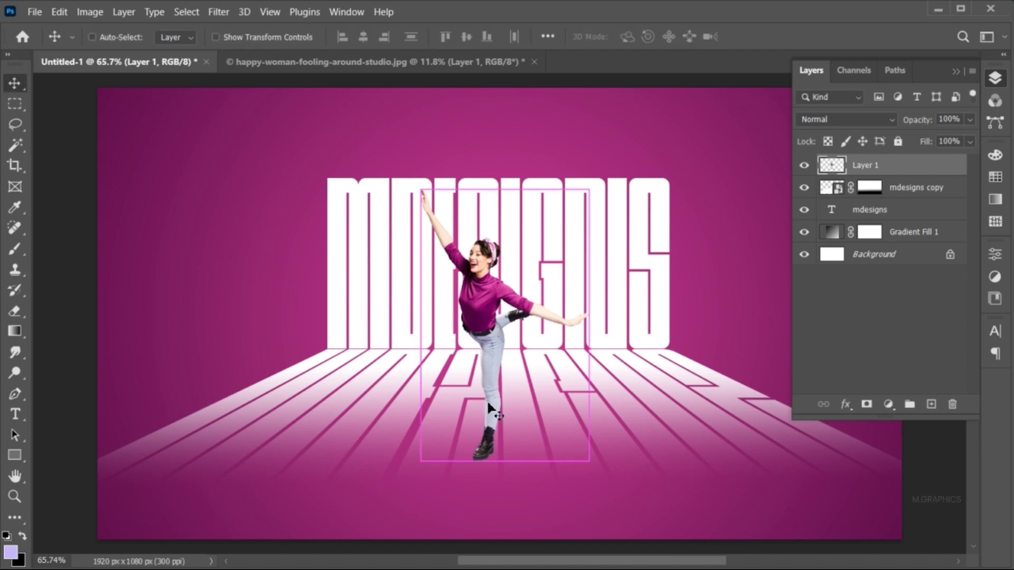
pyautogui.moveTo(487, 399); pyautogui.dragTo(487, 424)
pyautogui.moveTo(590, 490); pyautogui.dragTo(584, 479)
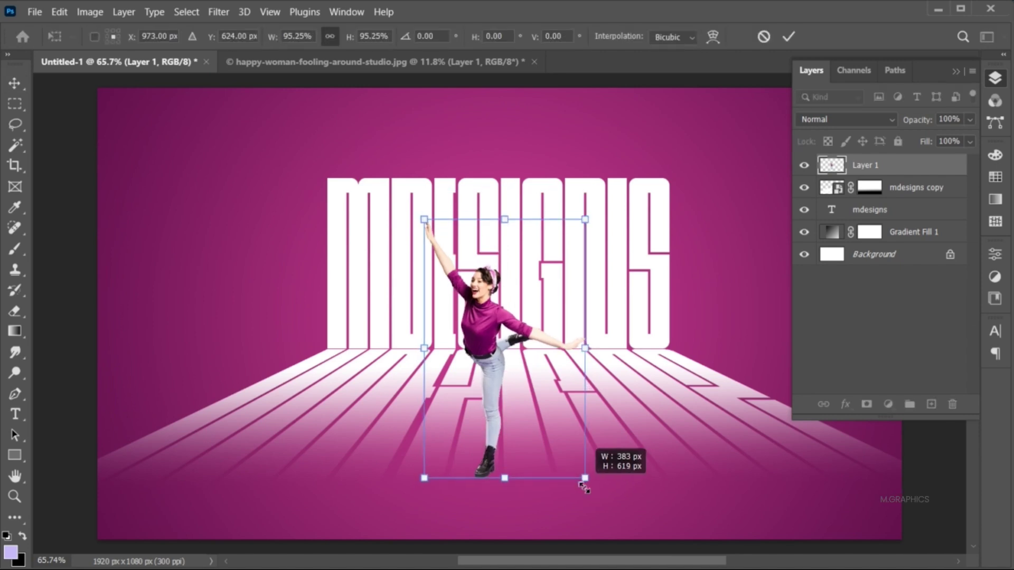
pyautogui.press('Return')
pyautogui.moveTo(496, 382); pyautogui.dragTo(492, 381)
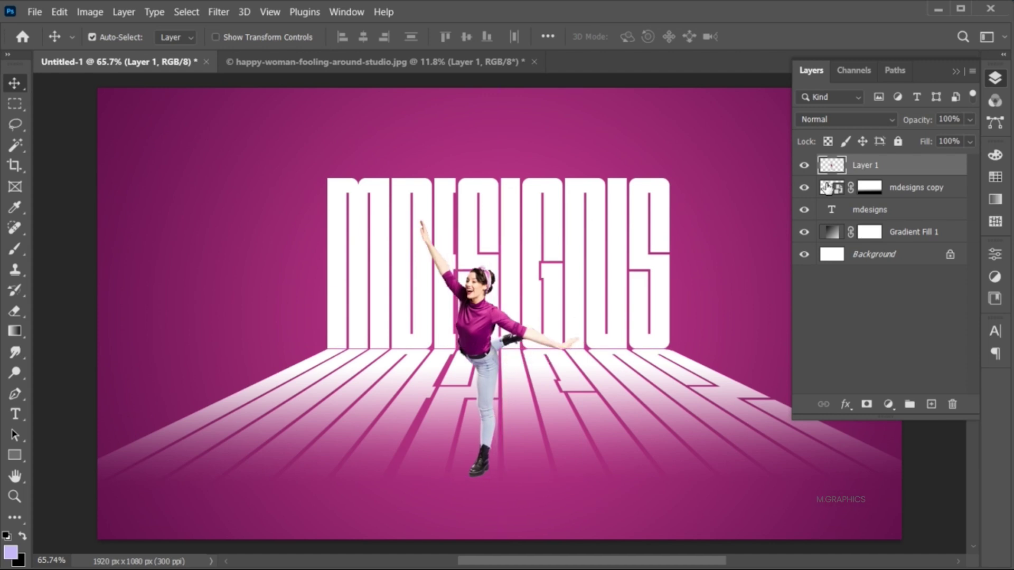
pyautogui.moveTo(870, 171); pyautogui.dragTo(931, 331)
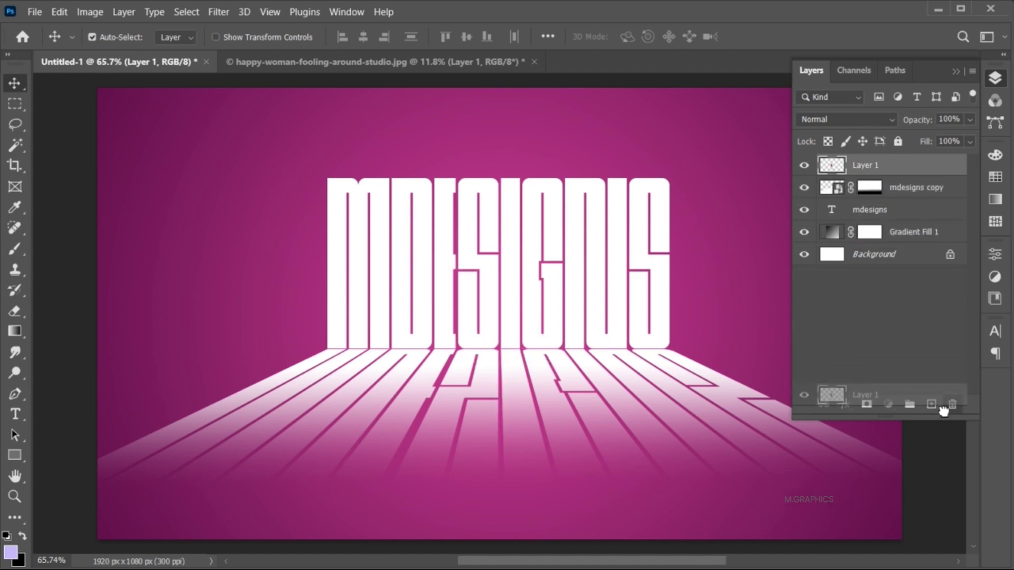
# Duplicate the woman's layer and add a Color Overlay effect to the lower copy
pyautogui.moveTo(943, 410); pyautogui.dragTo(931, 405)
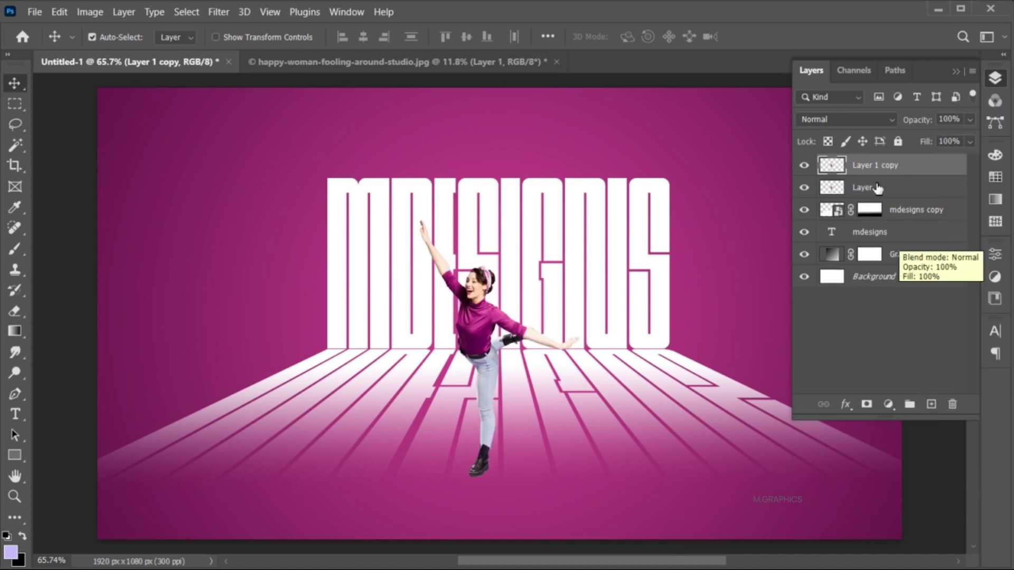
pyautogui.click(861, 191)
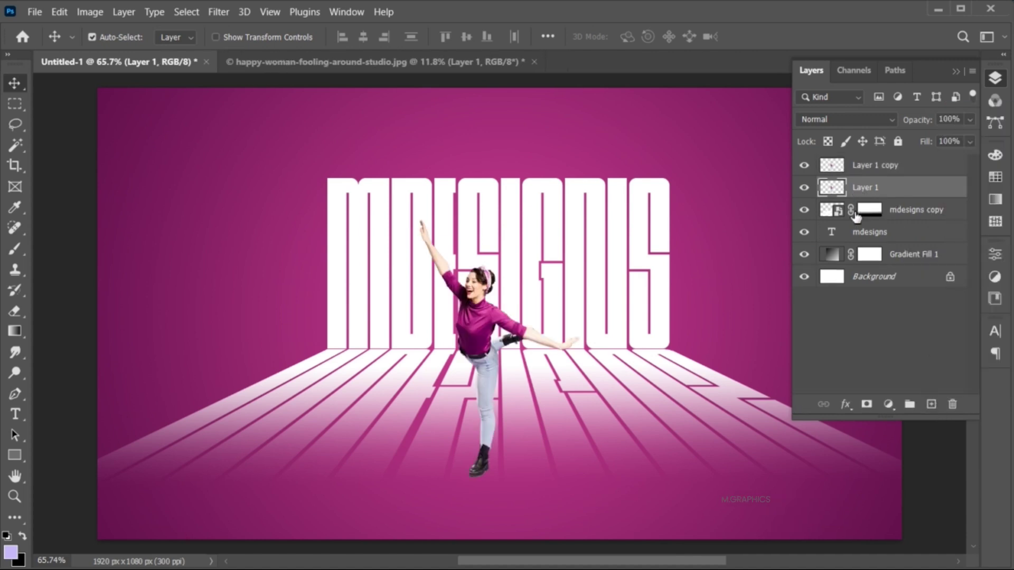
pyautogui.click(845, 408)
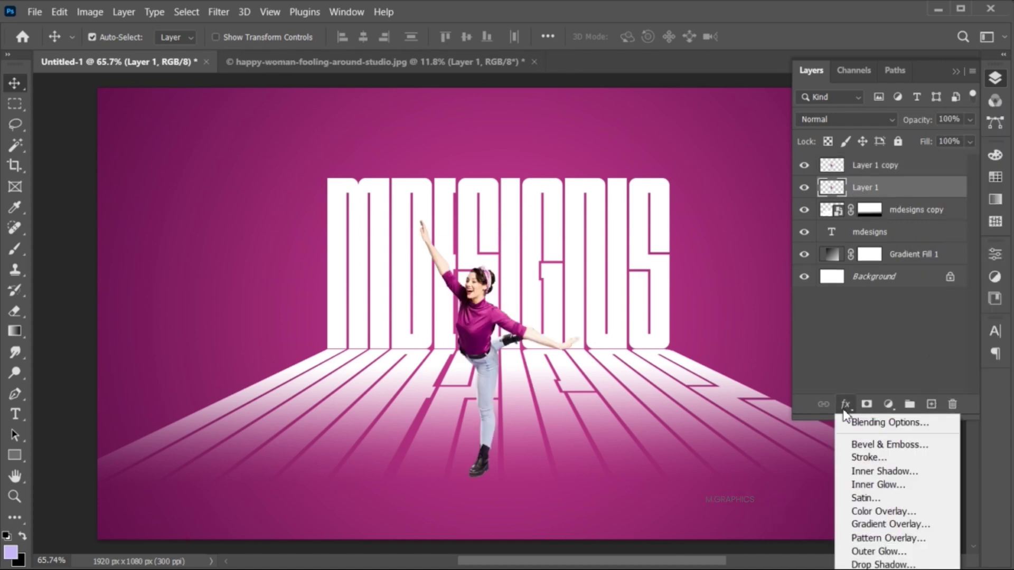
pyautogui.click(871, 511)
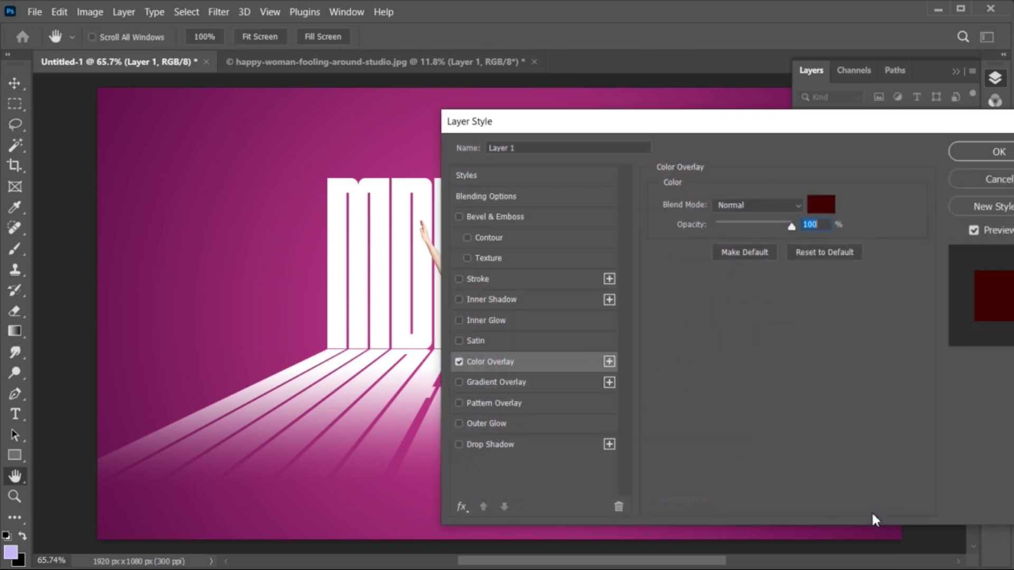
# Set the overlay colour to pure black #000000 and apply it as a silhouette
pyautogui.moveTo(830, 126); pyautogui.dragTo(745, 114)
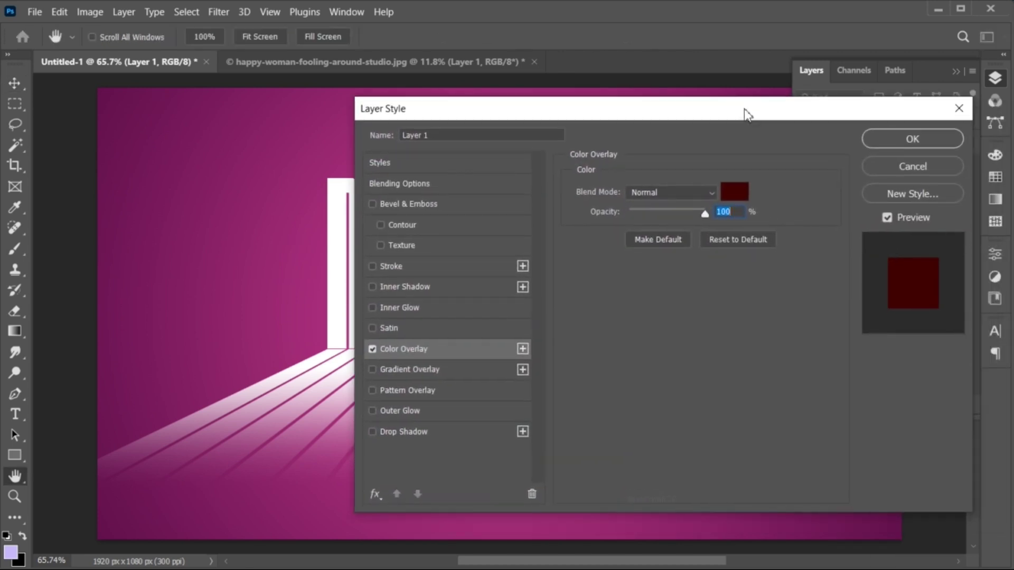
pyautogui.click(725, 194)
pyautogui.click(581, 312)
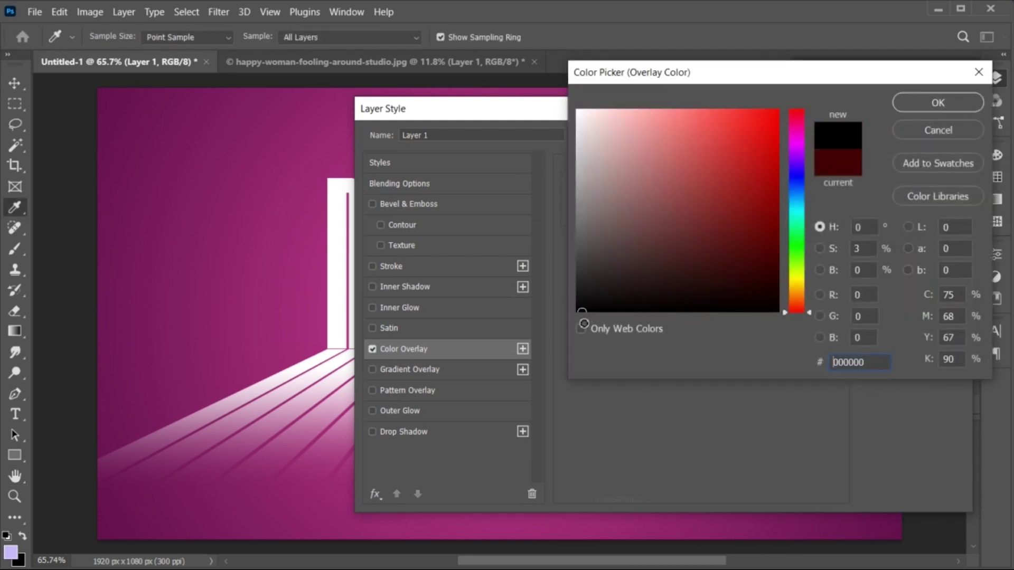
pyautogui.click(931, 103)
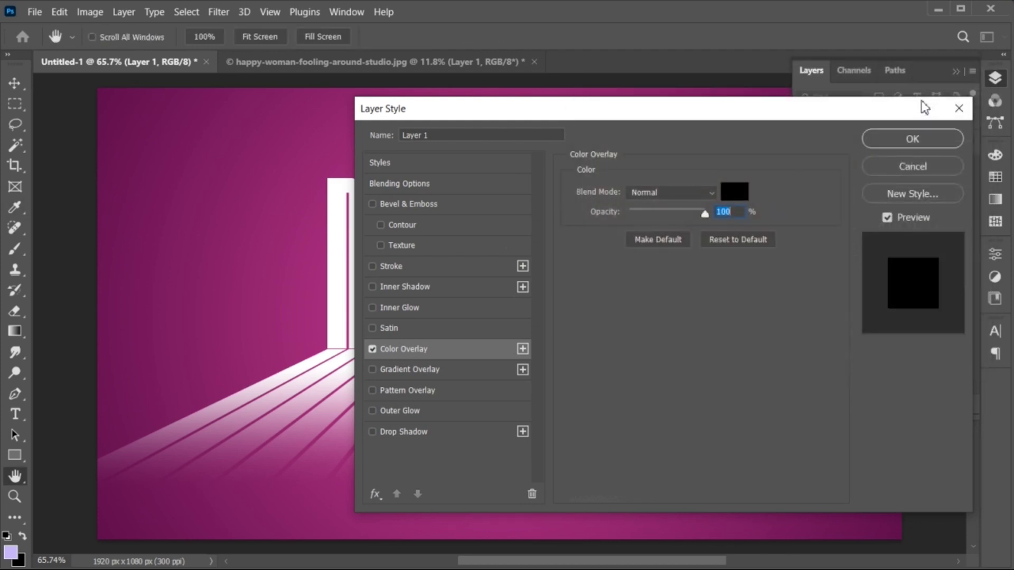
pyautogui.click(897, 145)
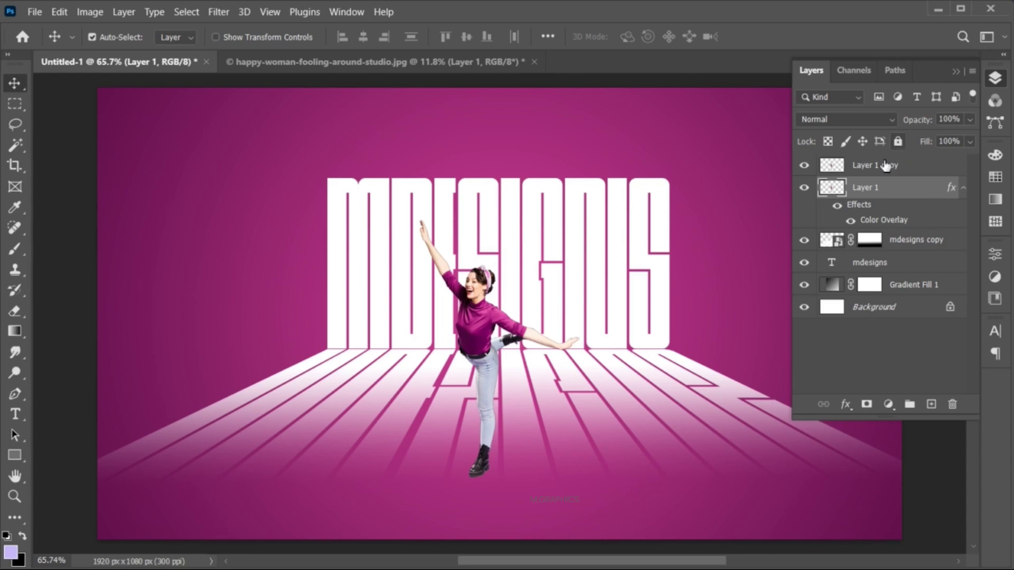
# Distort the black silhouette so it leans at an angle as a floor shadow
pyautogui.press('ctrl')
pyautogui.hotkey('ctrl', 't')
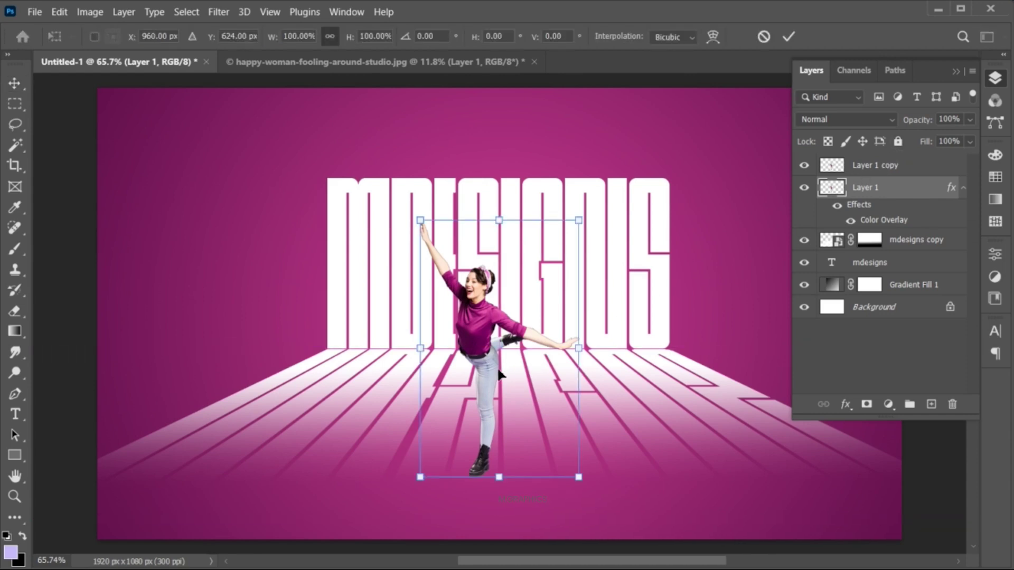
pyautogui.rightClick(500, 371)
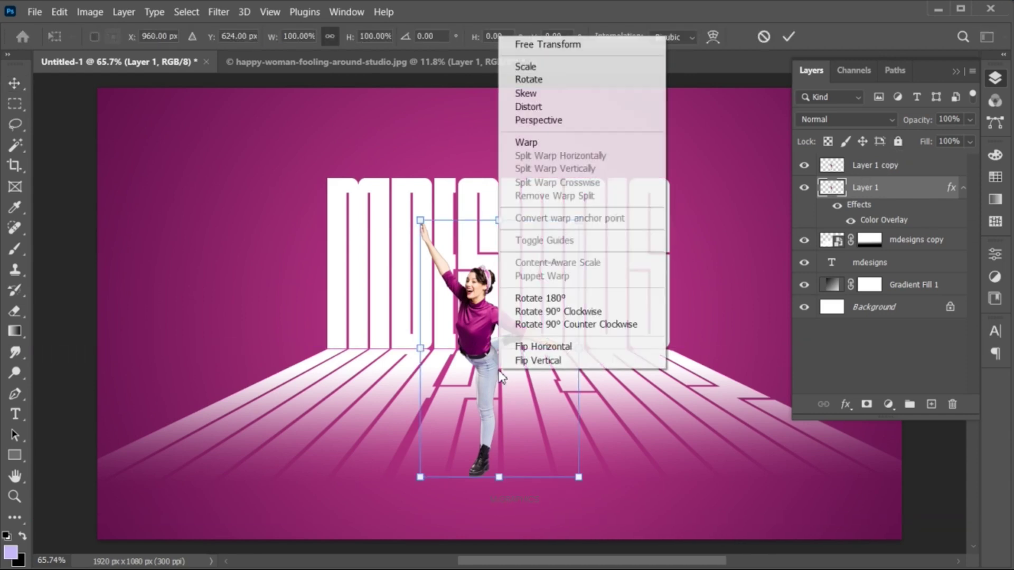
pyautogui.click(539, 109)
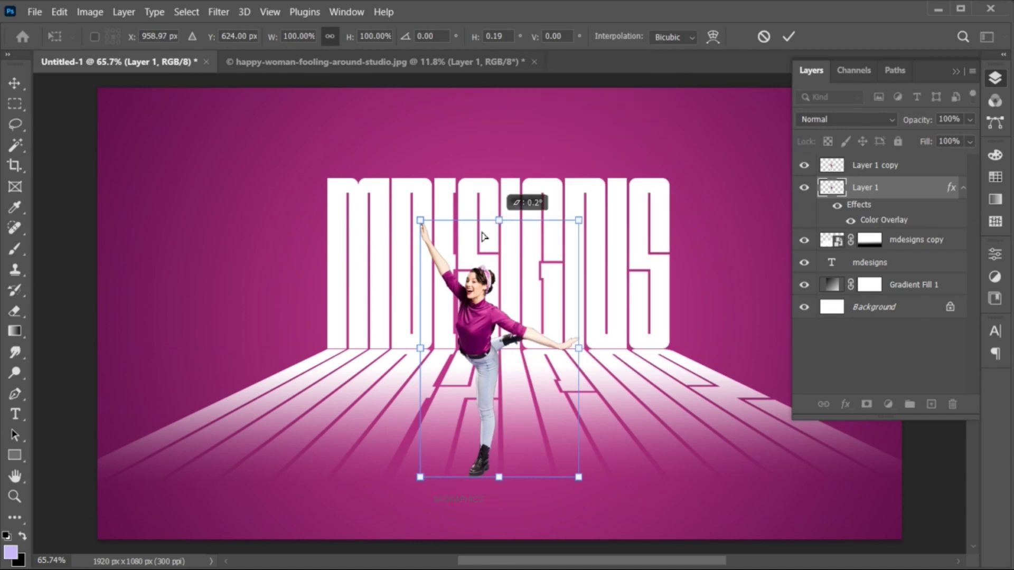
pyautogui.moveTo(499, 222); pyautogui.dragTo(428, 289)
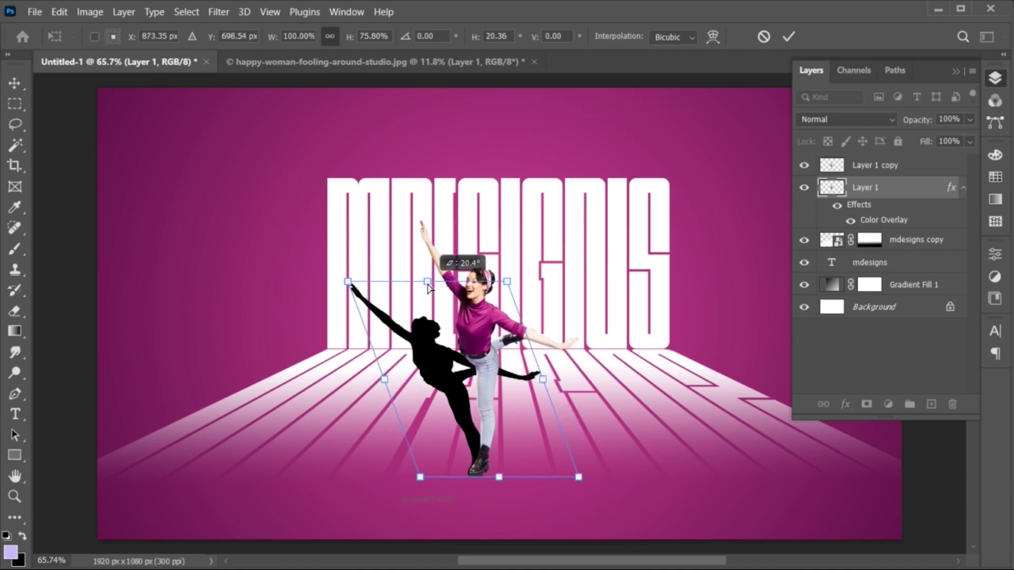
pyautogui.click(786, 33)
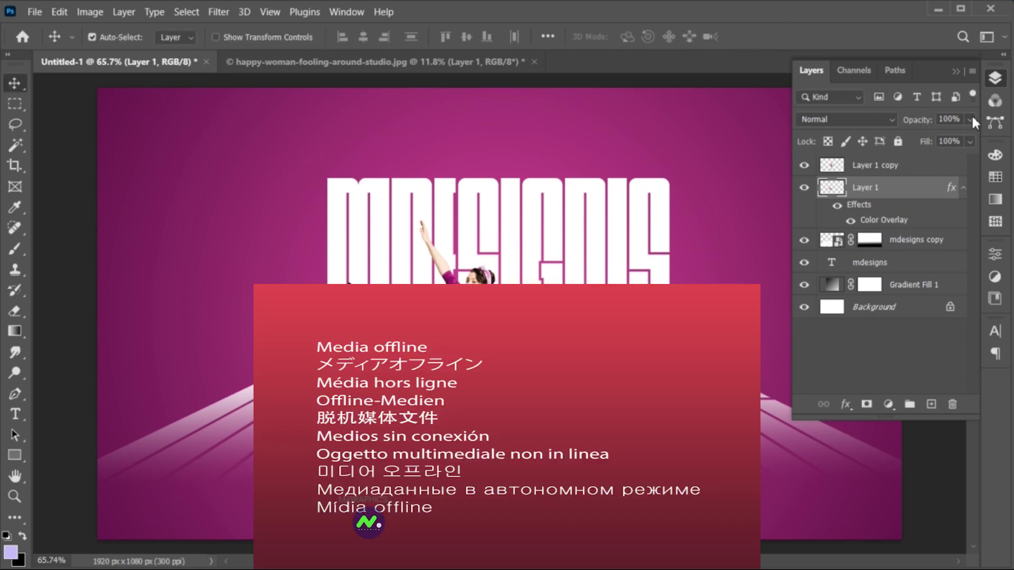
# Lower the shadow layer's opacity to 49%
pyautogui.click(971, 119)
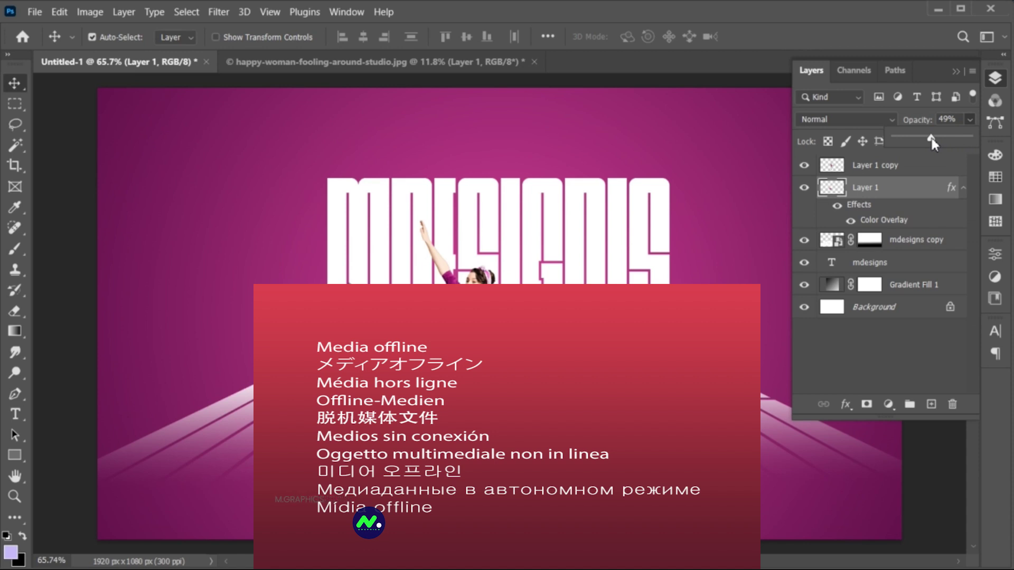
pyautogui.click(912, 194)
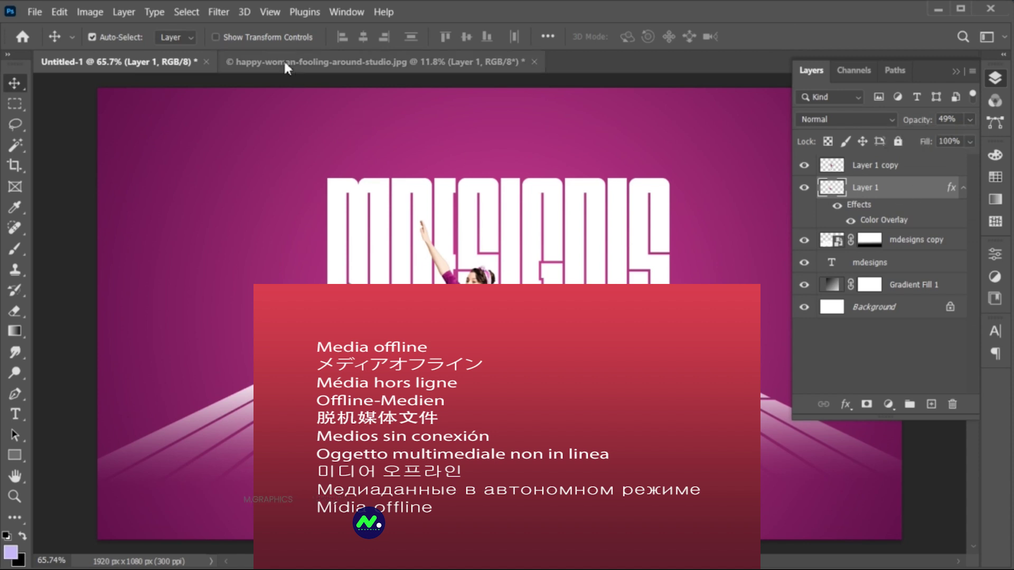
# Soften the shadow with a Gaussian Blur of about 4 px and add a layer mask
pyautogui.click(220, 12)
pyautogui.moveTo(305, 202)
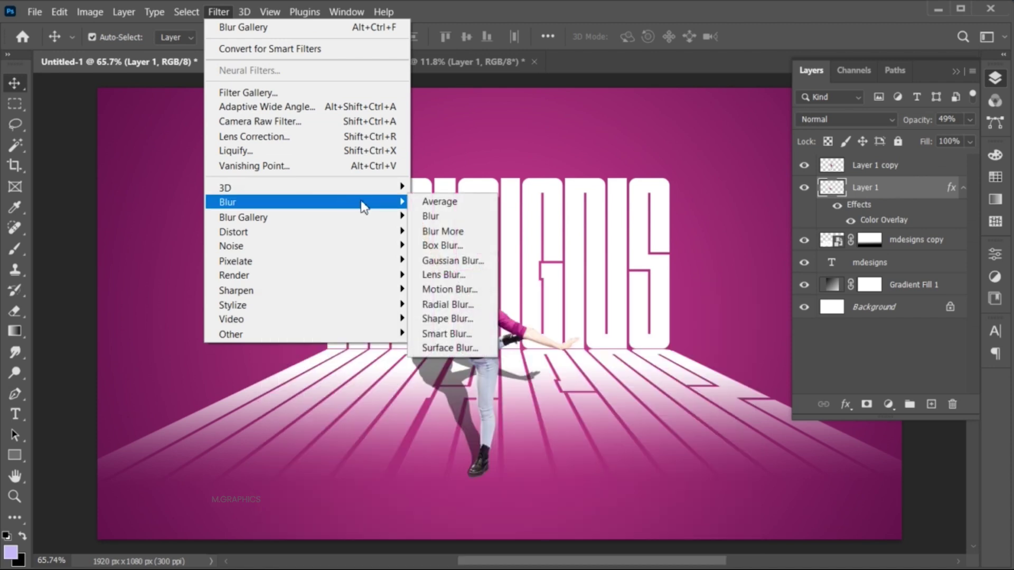
pyautogui.click(454, 260)
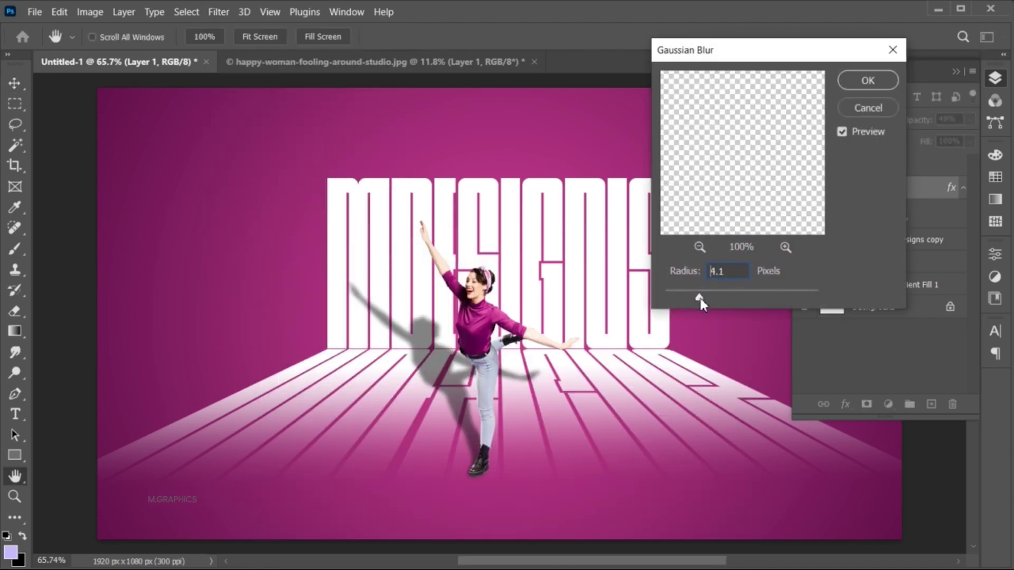
pyautogui.click(872, 81)
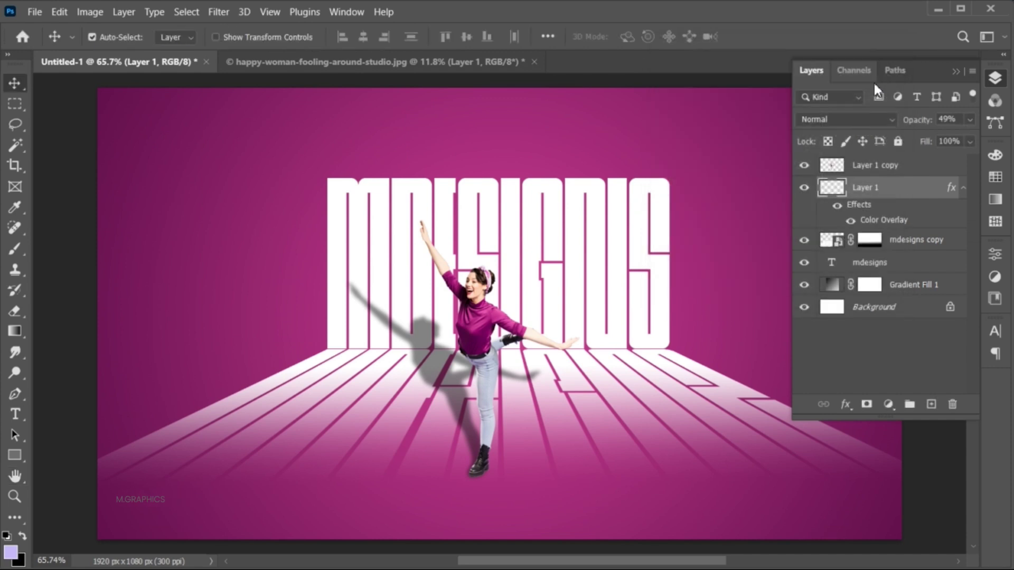
pyautogui.click(866, 404)
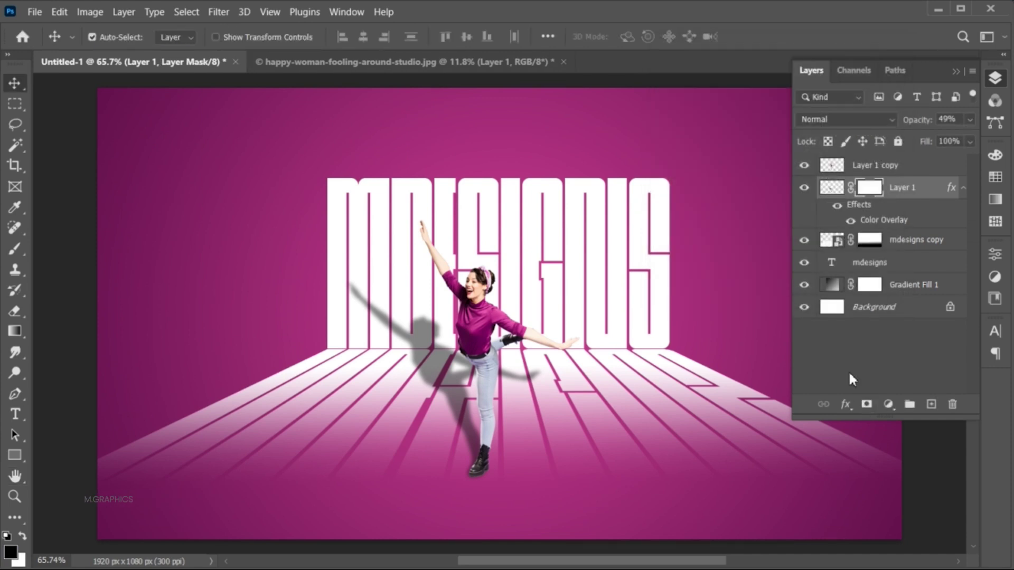
# Paint on the shadow's mask with a 200 px brush at 46% opacity to fade its far end
pyautogui.click(15, 249)
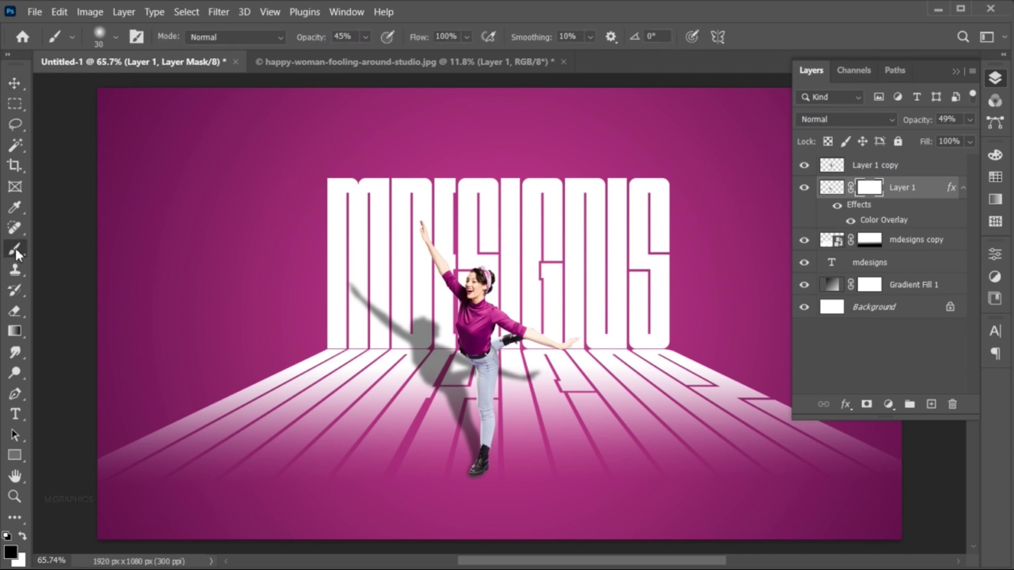
pyautogui.click(366, 37)
pyautogui.moveTo(374, 60); pyautogui.dragTo(376, 60)
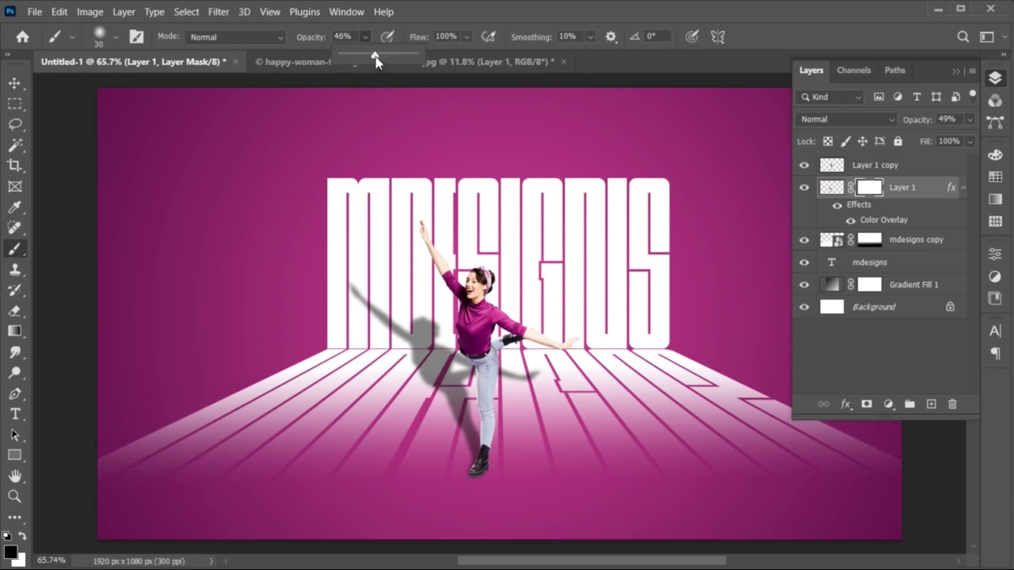
pyautogui.press(']')
pyautogui.press(']')
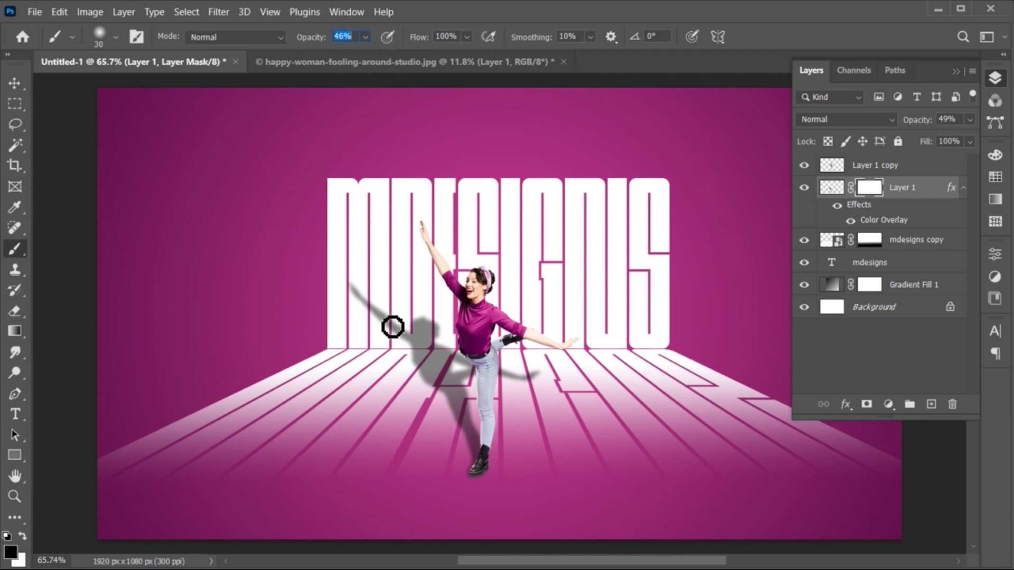
pyautogui.press(']')
pyautogui.press(']')
pyautogui.press(']')
pyautogui.press(']')
pyautogui.press(']')
pyautogui.press(']')
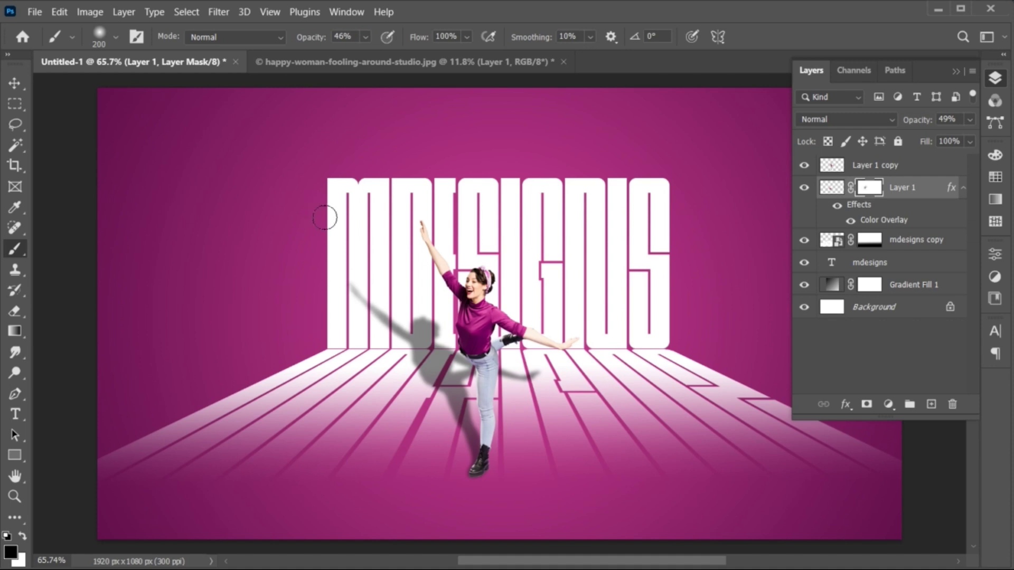
pyautogui.press('v')
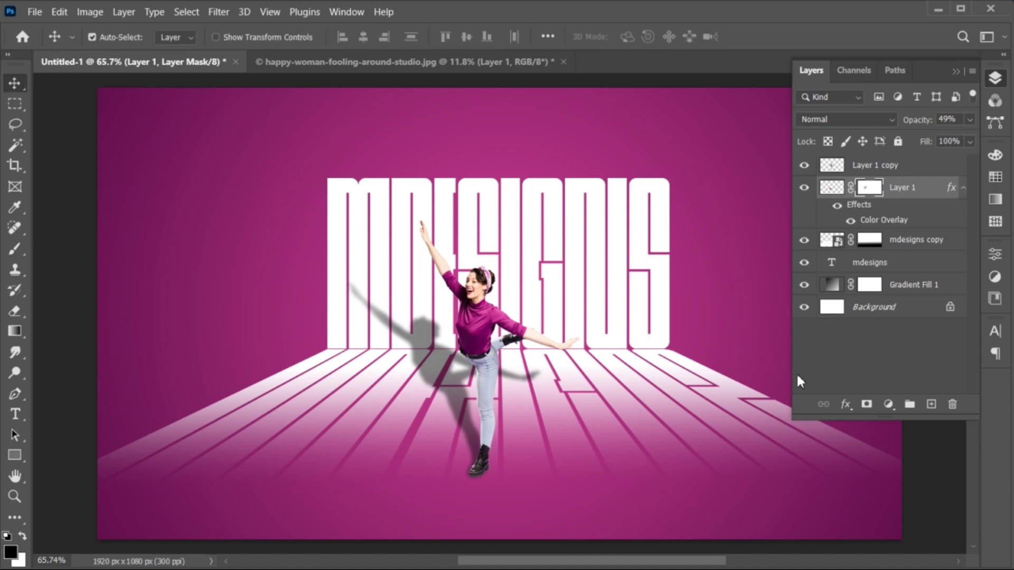
pyautogui.click(877, 166)
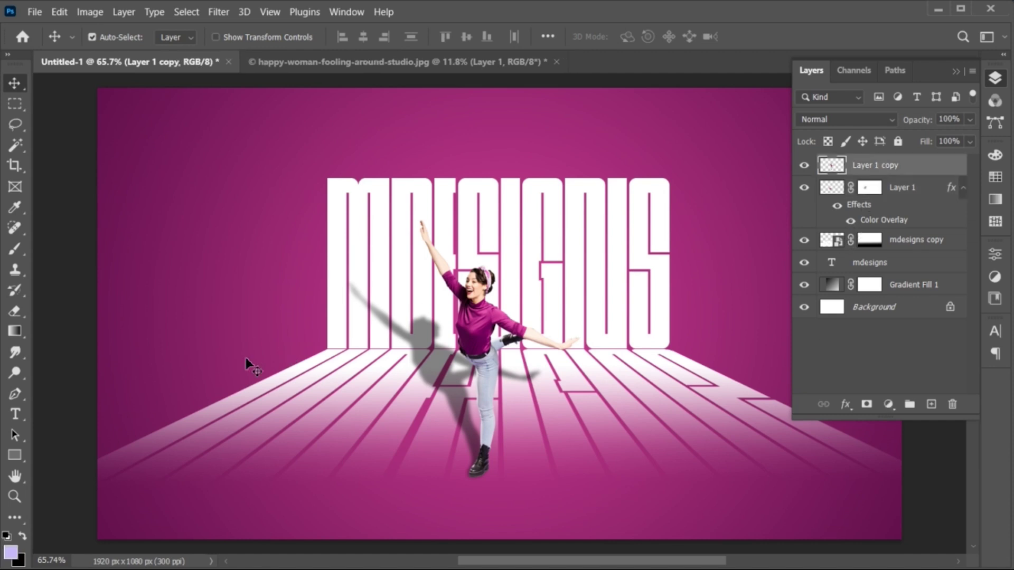
# Add a POSTER DESIGN heading near the top in Poppins Medium at 24 pt
pyautogui.press('t')
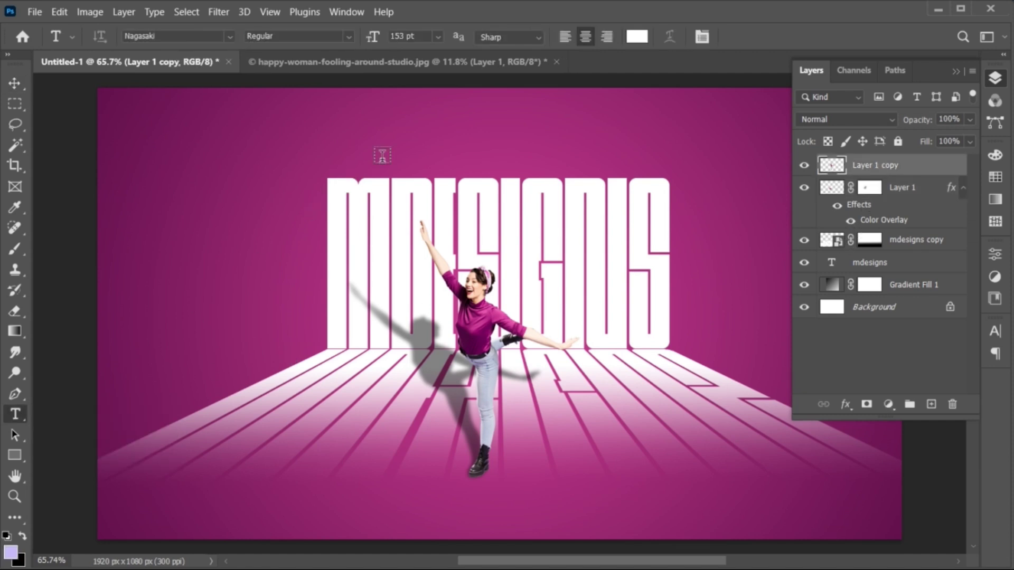
pyautogui.click(382, 156)
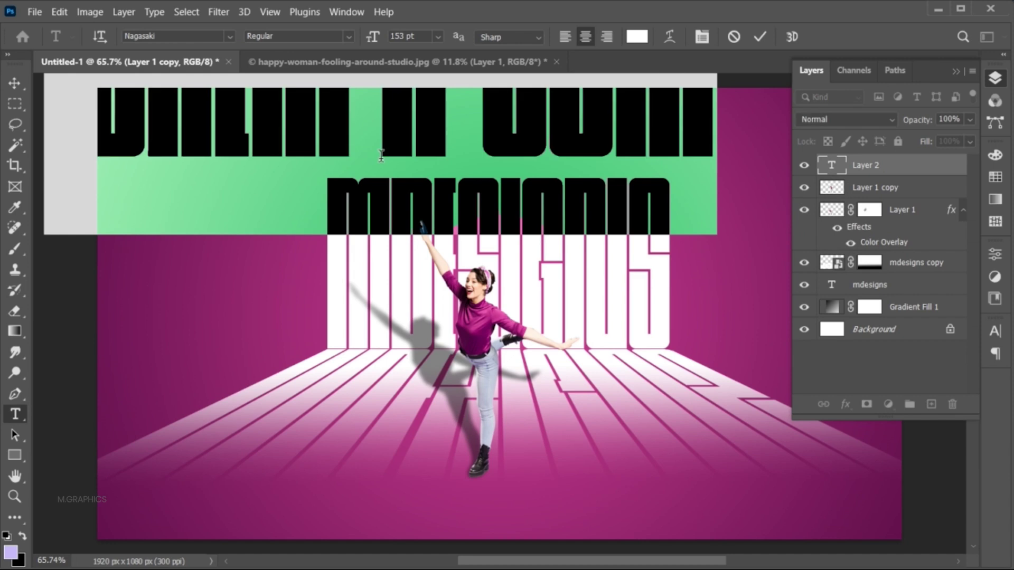
pyautogui.write('YOUR DESIGNS')
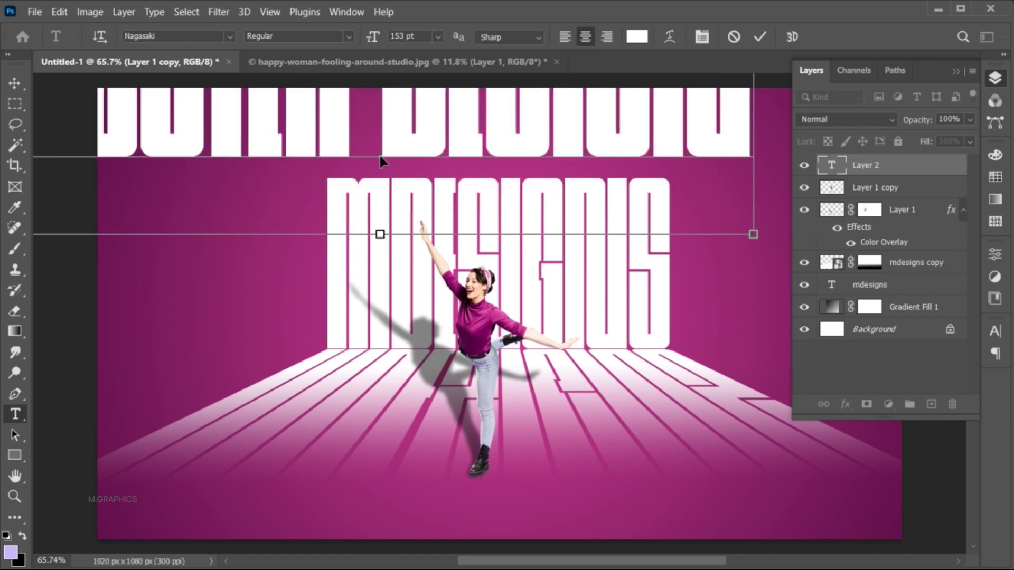
pyautogui.hotkey('ctrl', 'a')
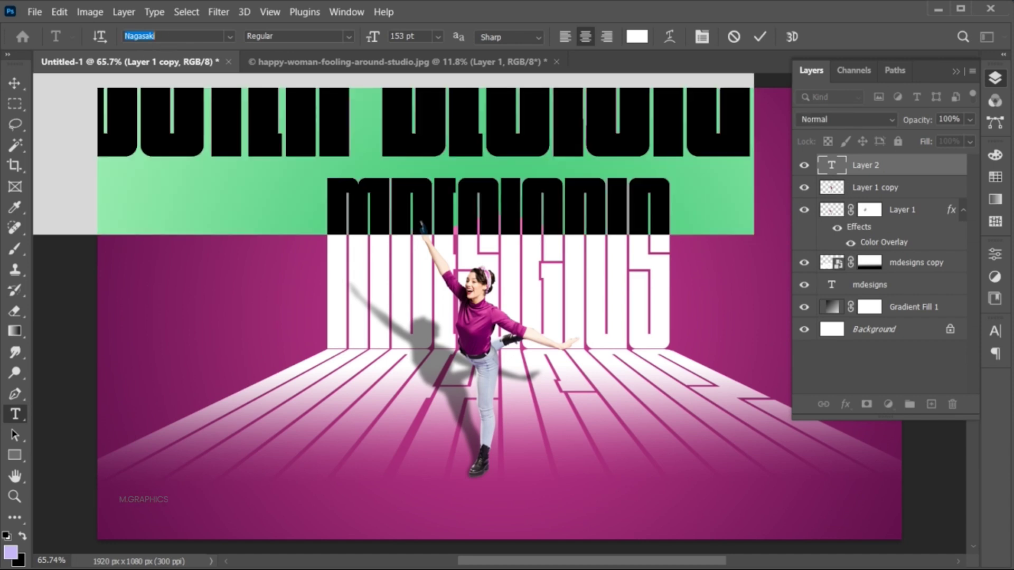
pyautogui.write('poppins')
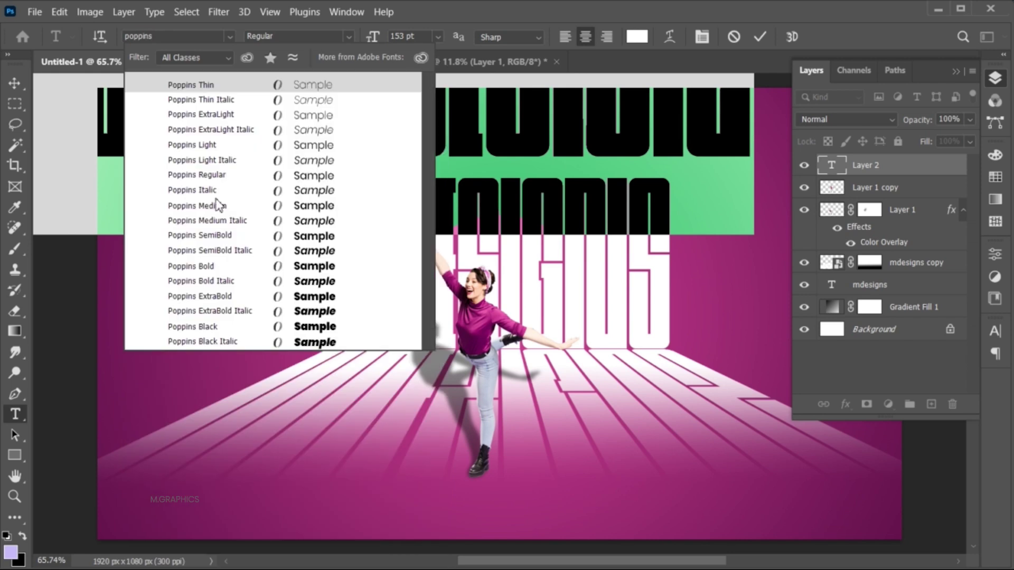
pyautogui.click(218, 206)
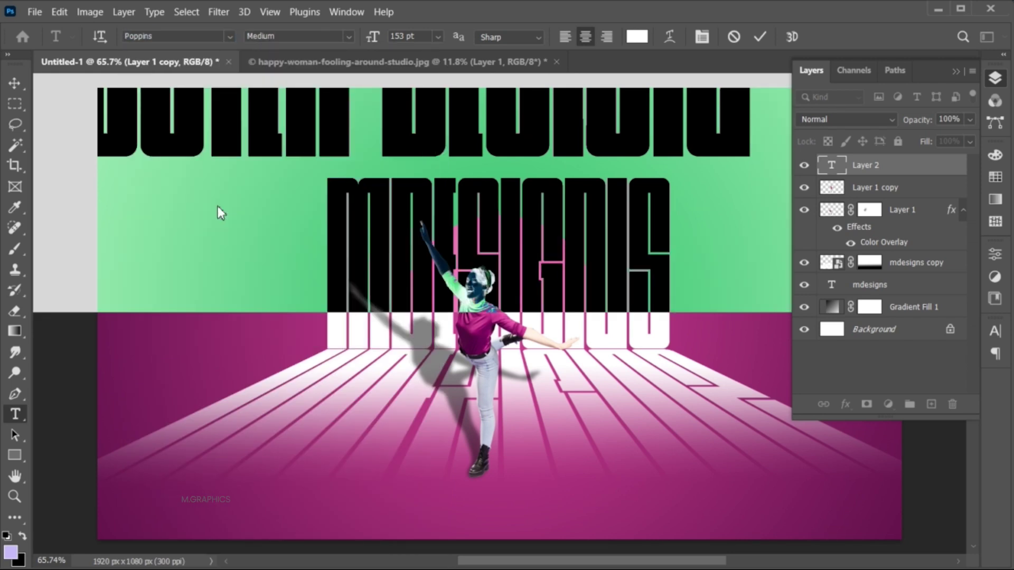
pyautogui.click(438, 38)
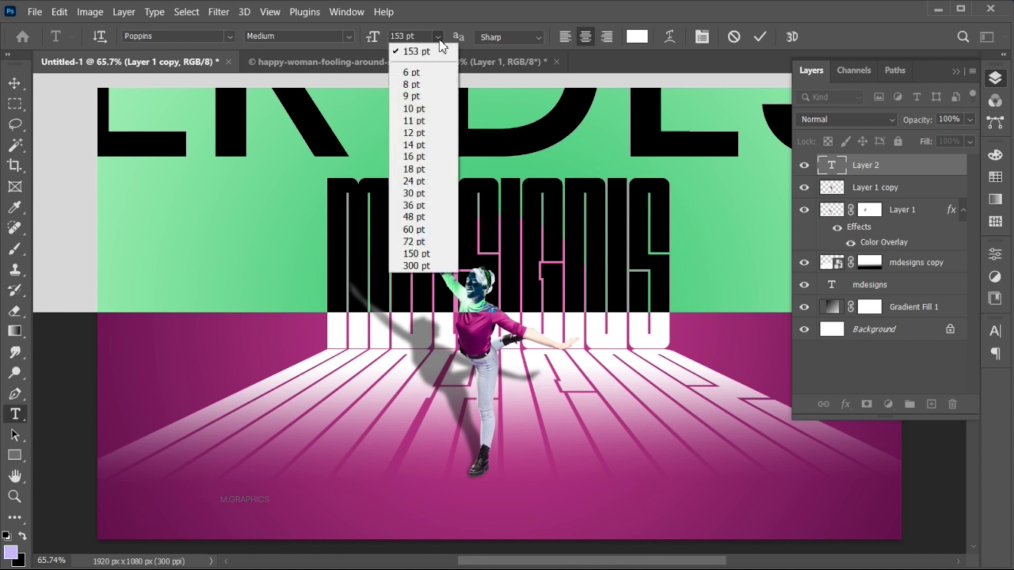
pyautogui.click(435, 180)
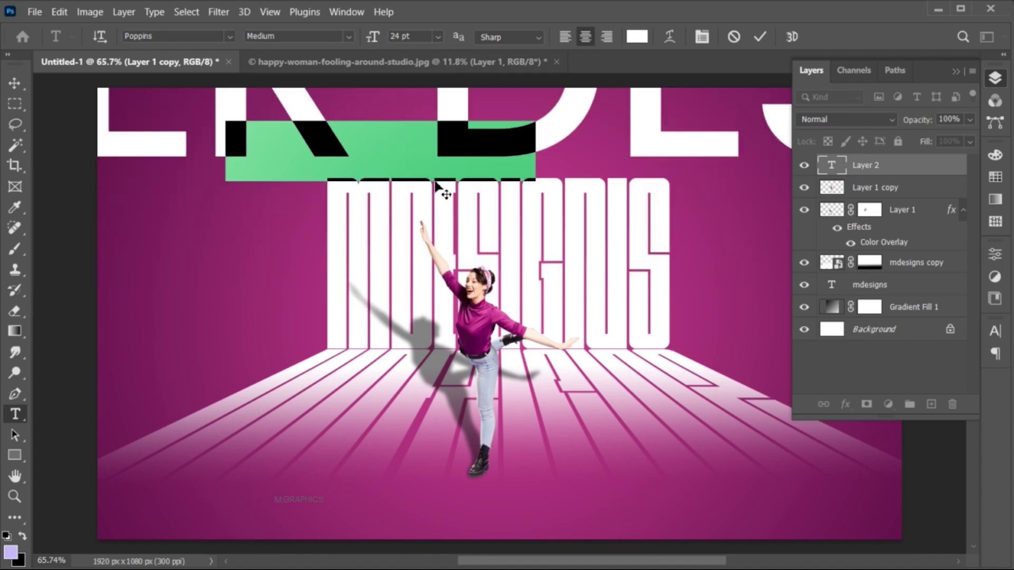
pyautogui.hotkey('ctrl', 'Return')
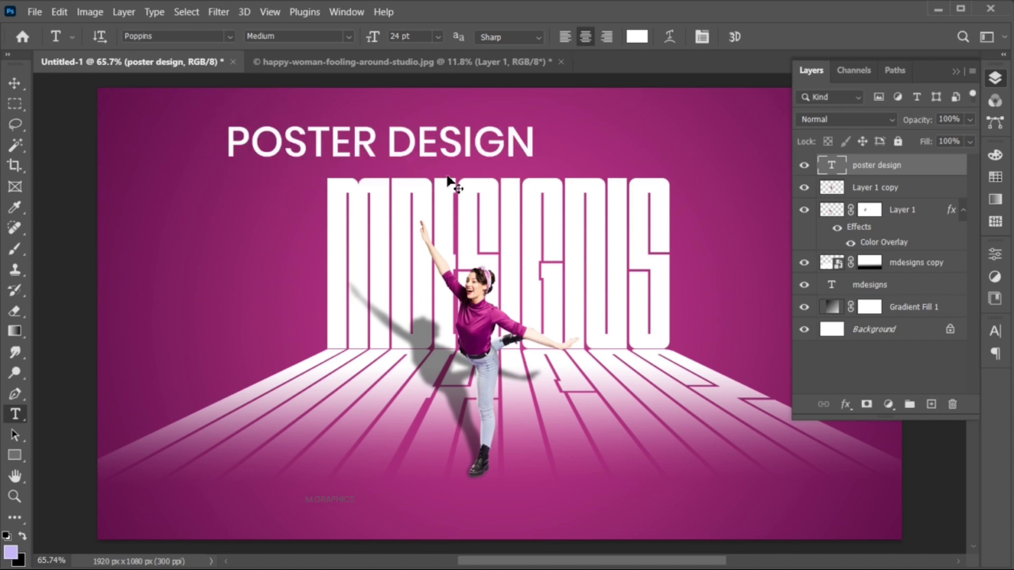
# Shrink the heading above the title, widen its letter spacing and nudge it right
pyautogui.hotkey('ctrl', 't')
pyautogui.moveTo(535, 179)
pyautogui.mouseDown()
pyautogui.moveTo(431, 162)
pyautogui.moveTo(546, 166)
pyautogui.mouseUp()
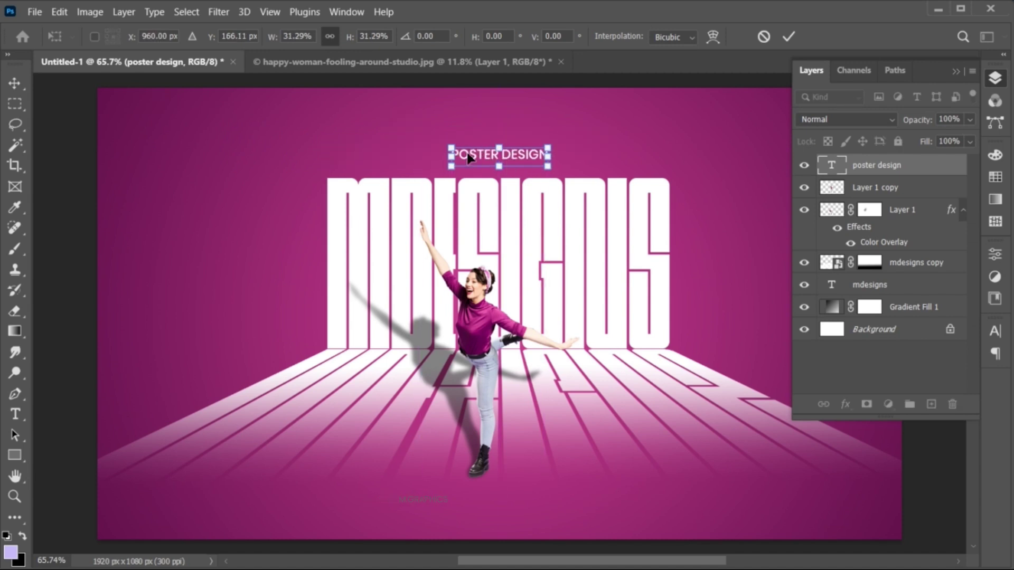
pyautogui.doubleClick(468, 158)
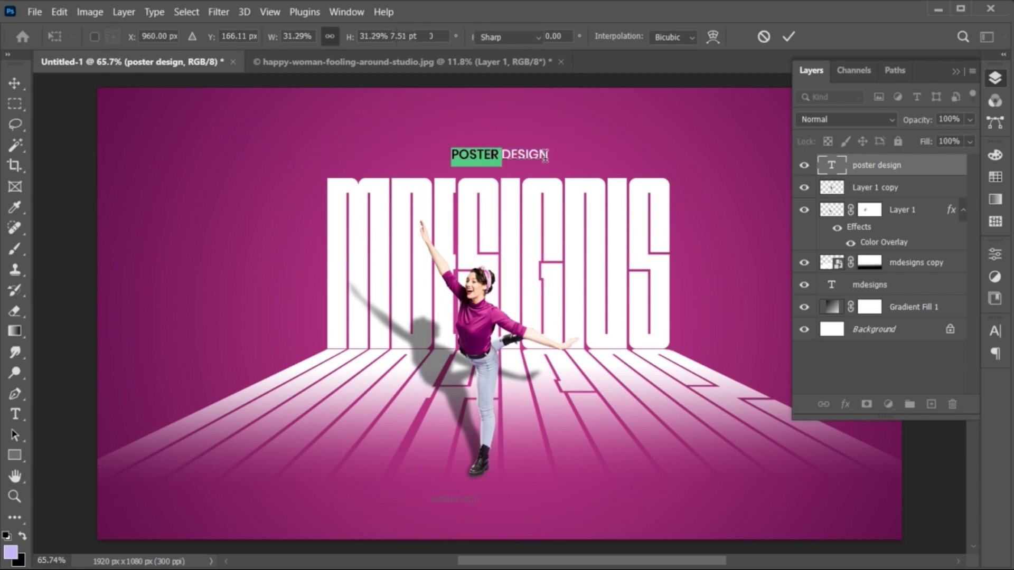
pyautogui.keyDown('shift'); pyautogui.click(545, 155); pyautogui.keyUp('shift')
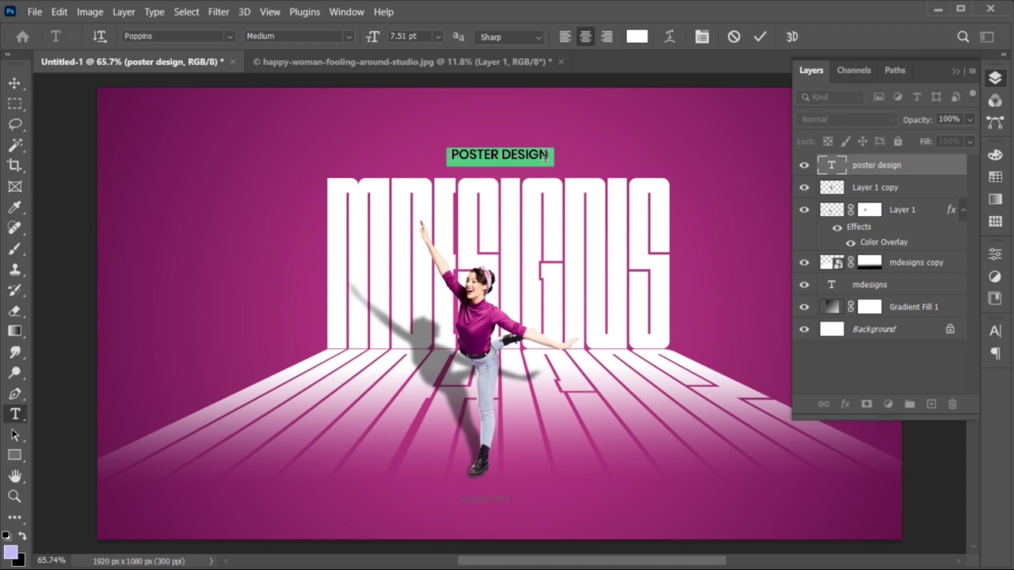
pyautogui.hotkey('alt', 'Right')
pyautogui.hotkey('alt', 'Right')
pyautogui.hotkey('alt', 'Right')
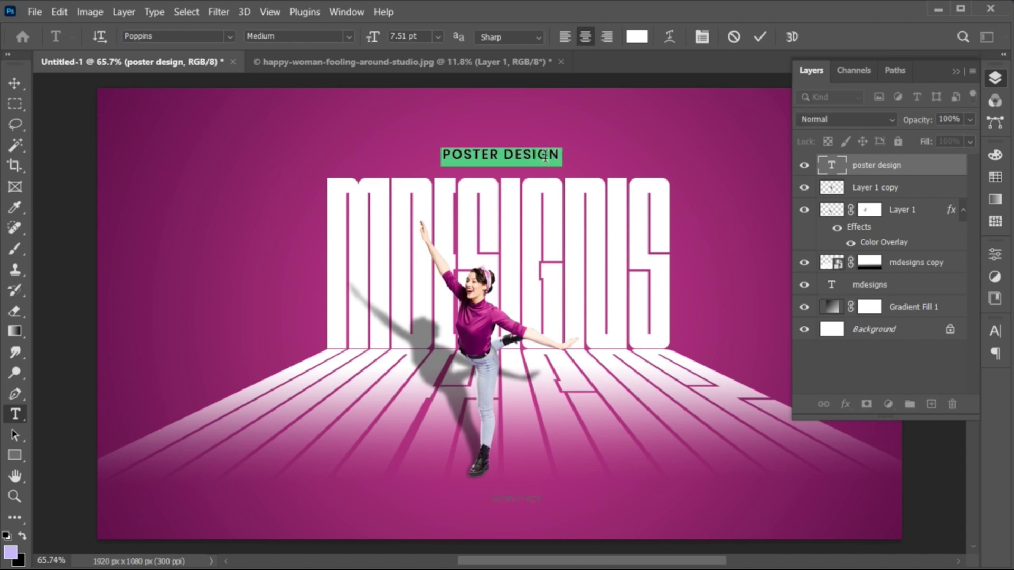
pyautogui.hotkey('alt', 'Right')
pyautogui.hotkey('alt', 'Right')
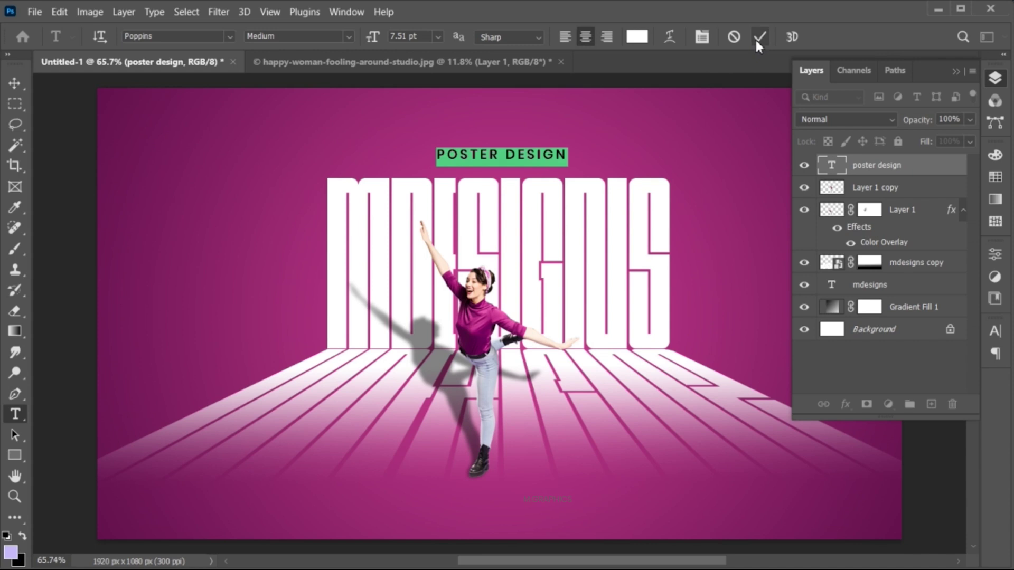
pyautogui.click(758, 36)
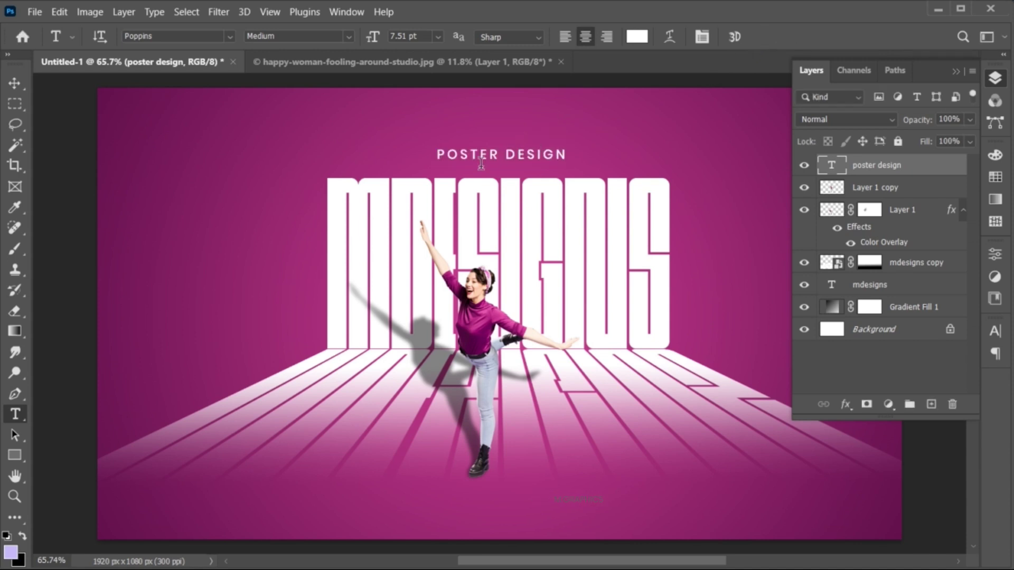
pyautogui.press('v')
pyautogui.moveTo(490, 161); pyautogui.dragTo(497, 161)
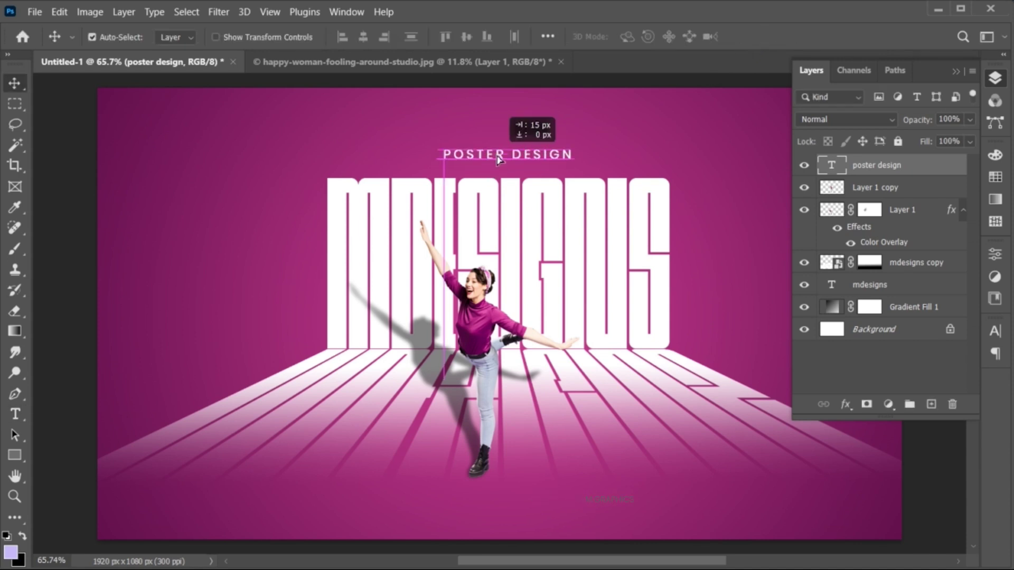
# Draw a lorem ipsum text box near the bottom and shrink its size to 3 pt
pyautogui.press('t')
pyautogui.moveTo(326, 492); pyautogui.dragTo(667, 531)
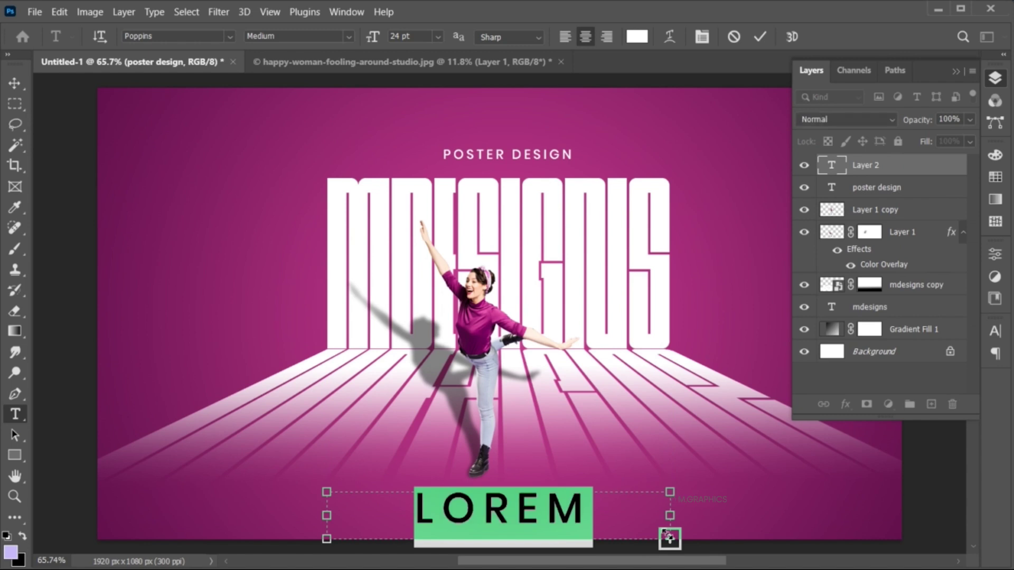
pyautogui.click(995, 331)
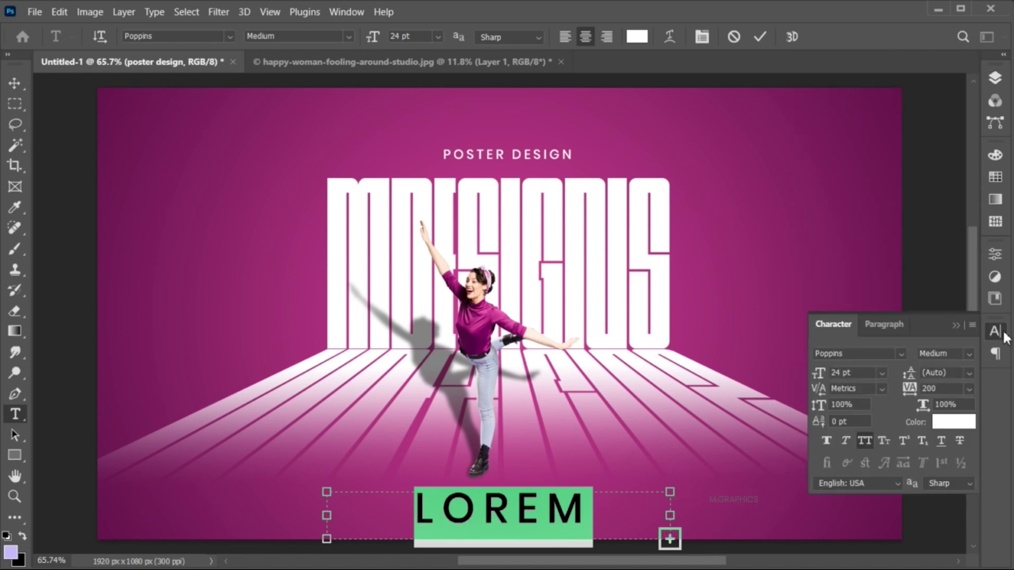
pyautogui.click(873, 376)
pyautogui.write('16')
pyautogui.press('Return')
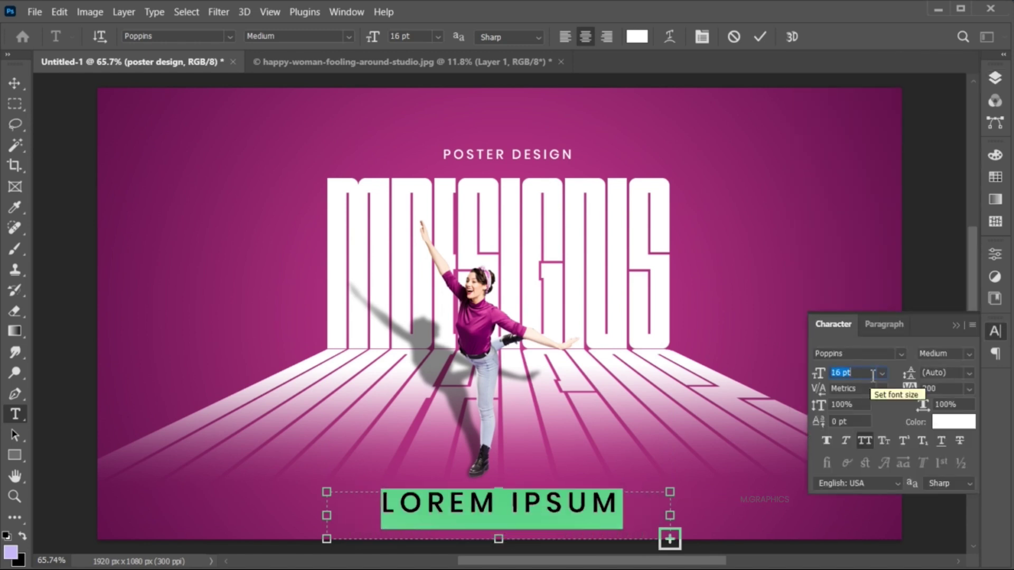
pyautogui.press('Down')
pyautogui.press('Down')
pyautogui.press('Down')
pyautogui.press('Down')
pyautogui.press('Down')
pyautogui.press('Down')
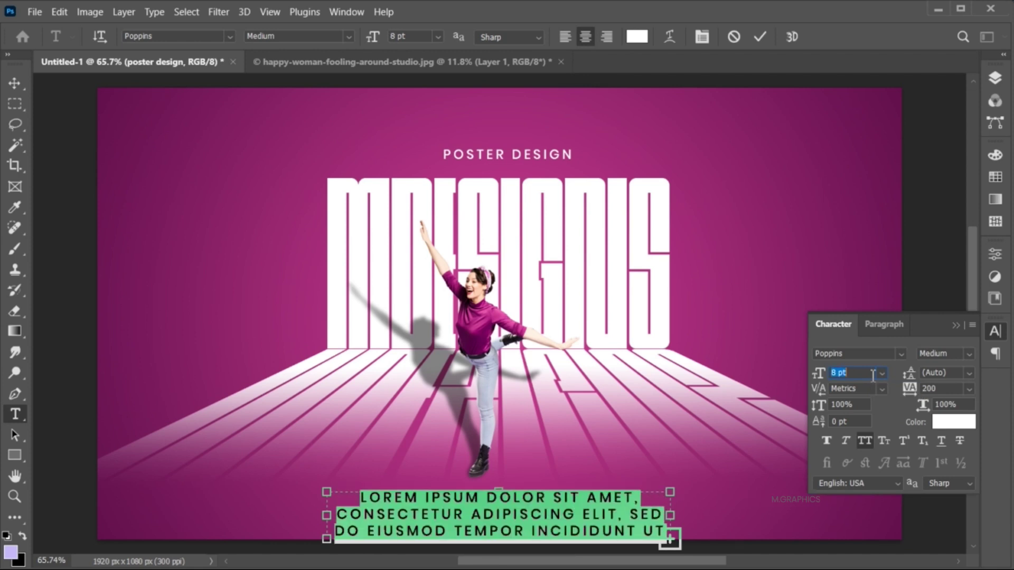
pyautogui.press('Down')
pyautogui.press('Down')
pyautogui.press('Up')
pyautogui.press('Down')
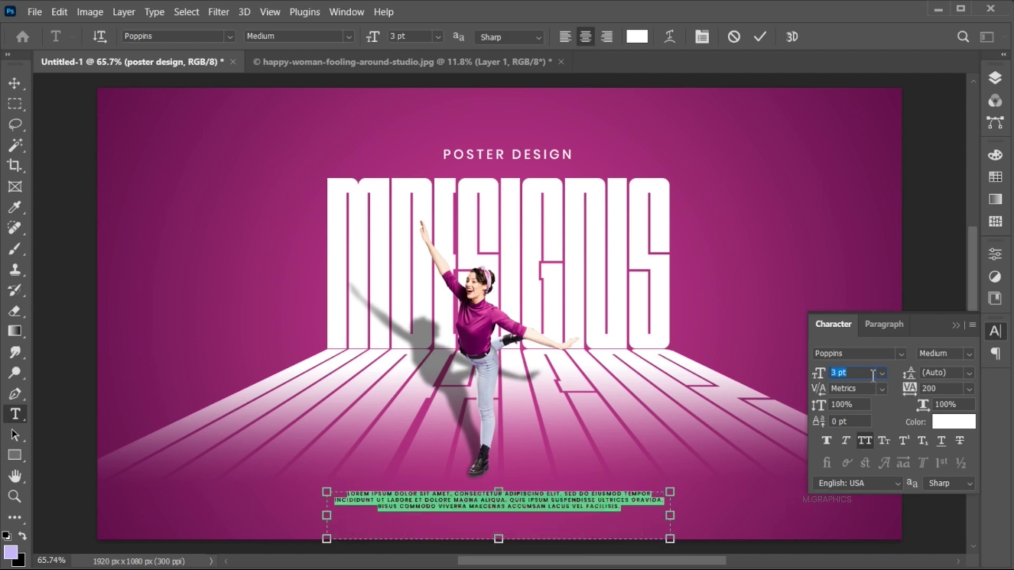
# Set tracking 140 and a light grey colour, commit the paragraph and move it lower
pyautogui.click(928, 388)
pyautogui.write('140')
pyautogui.press('Return')
pyautogui.click(948, 421)
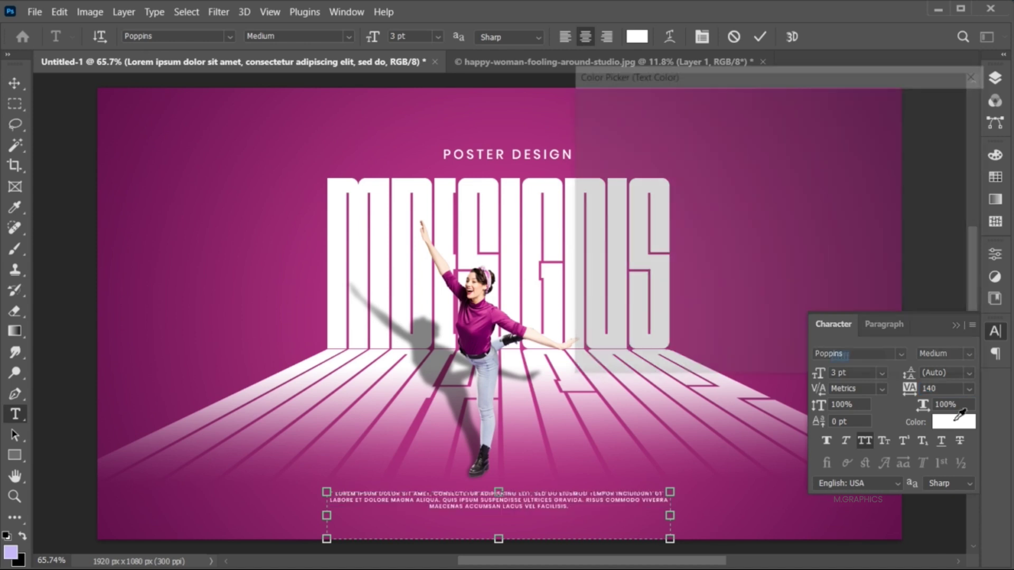
pyautogui.moveTo(583, 139); pyautogui.dragTo(584, 174)
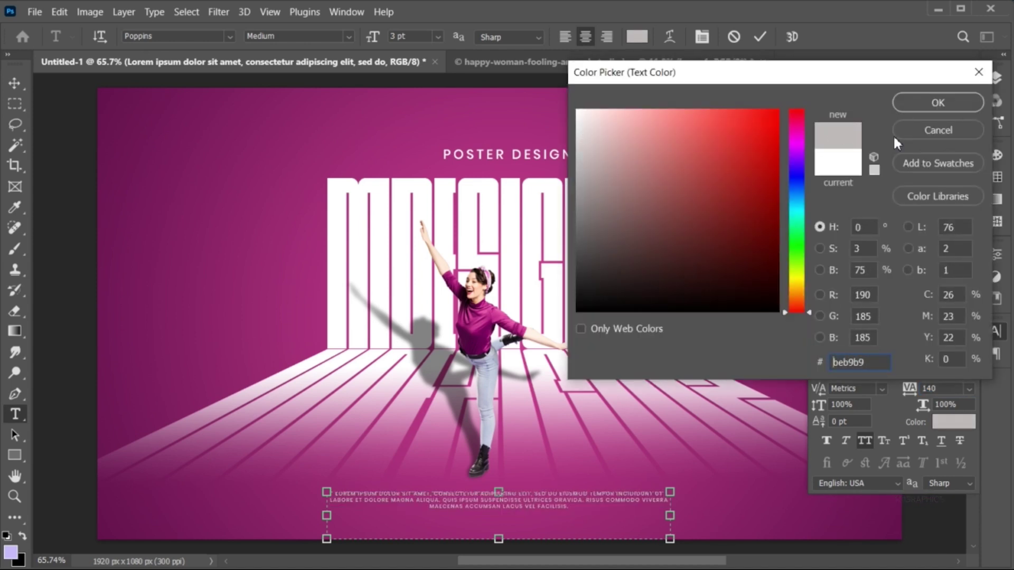
pyautogui.click(940, 101)
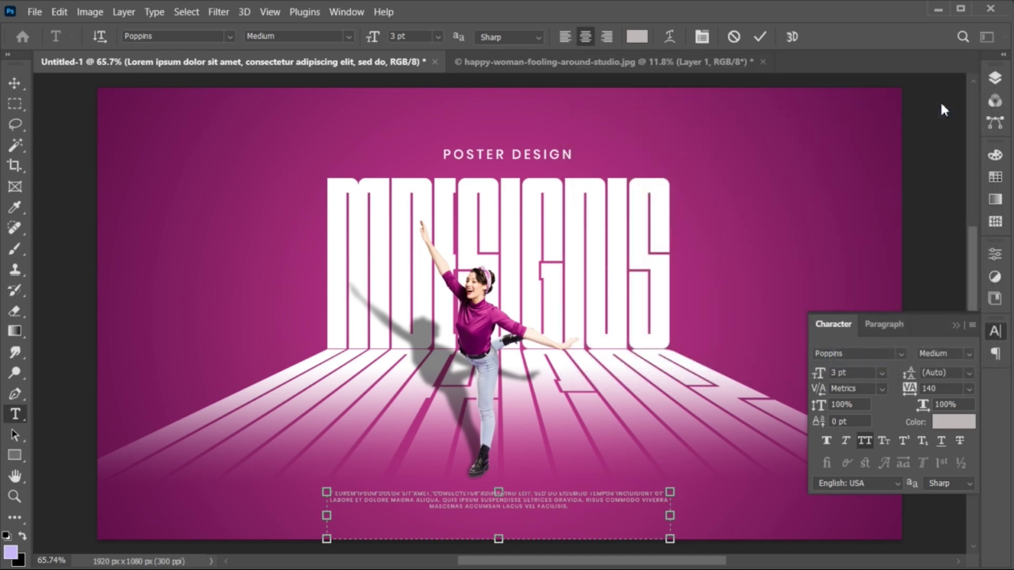
pyautogui.click(958, 321)
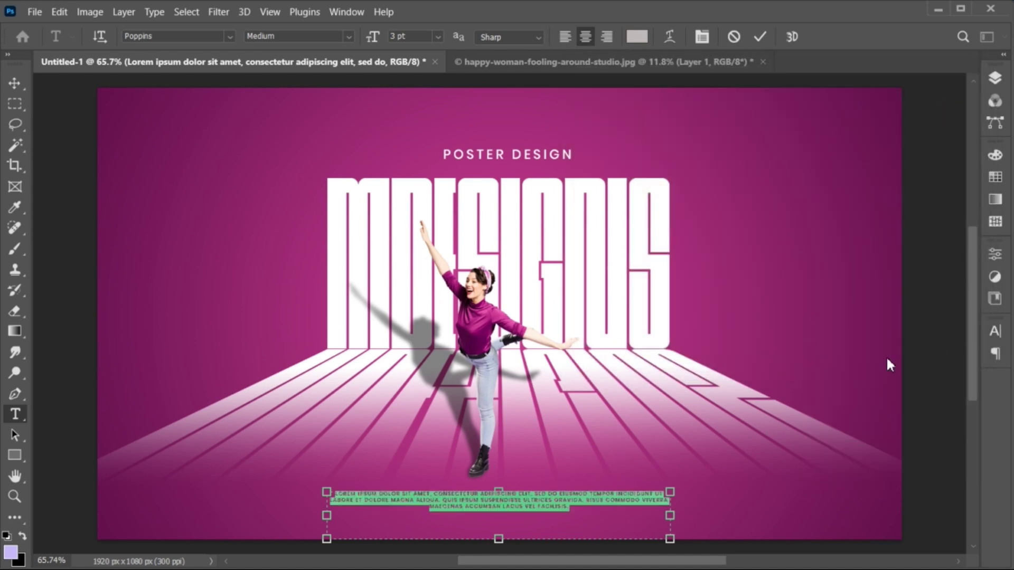
pyautogui.hotkey('ctrl', 'Return')
pyautogui.press('v')
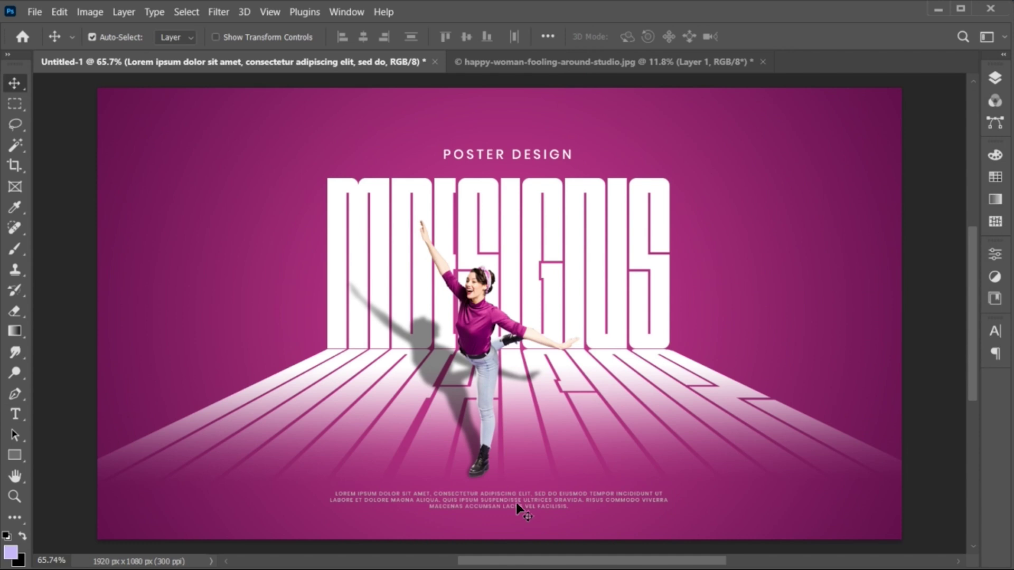
pyautogui.moveTo(516, 500); pyautogui.dragTo(517, 512)
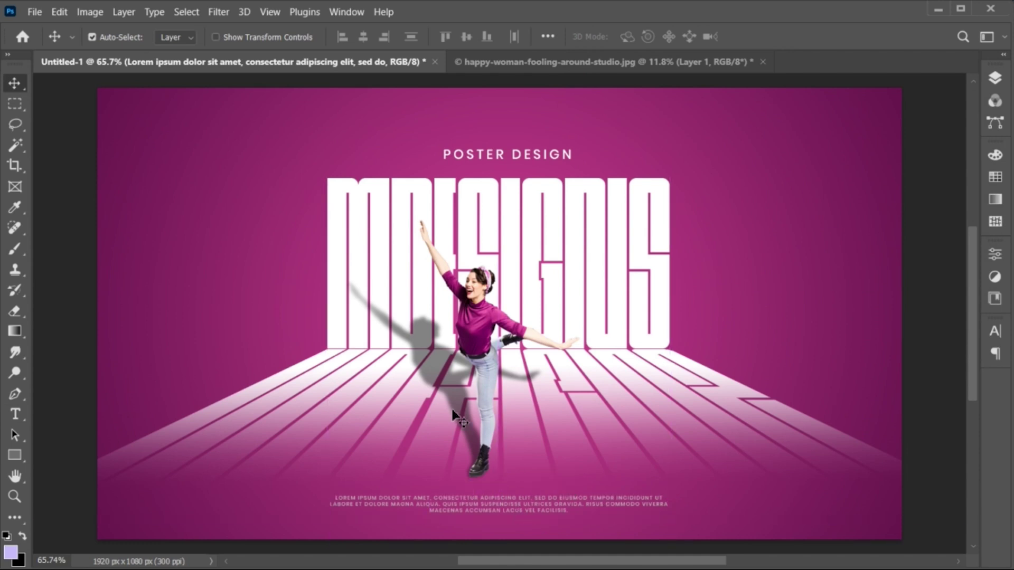
# Place plastic_wrap_texture.png as embedded and scale it to cover the whole canvas
pyautogui.click(35, 12)
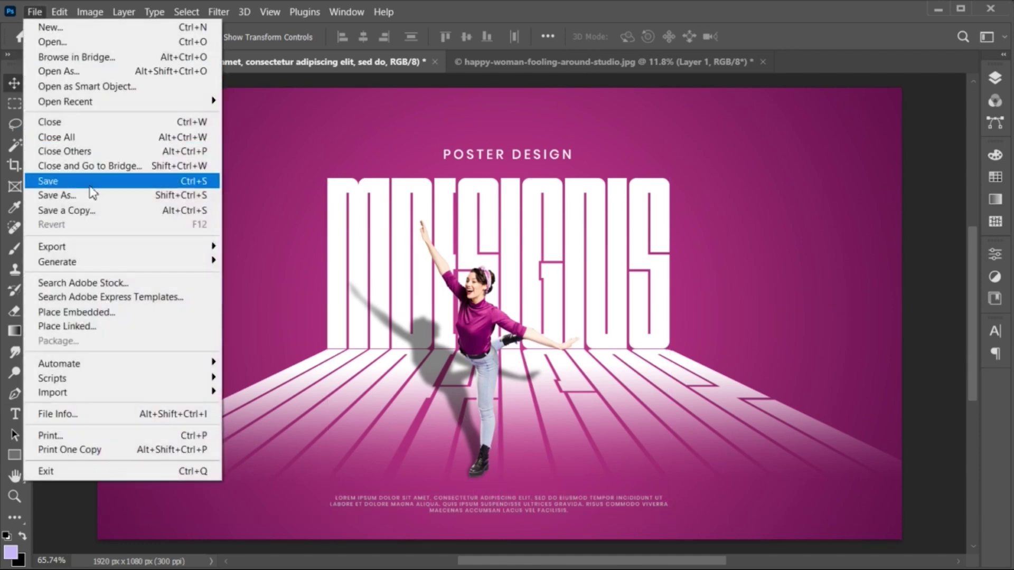
pyautogui.click(124, 320)
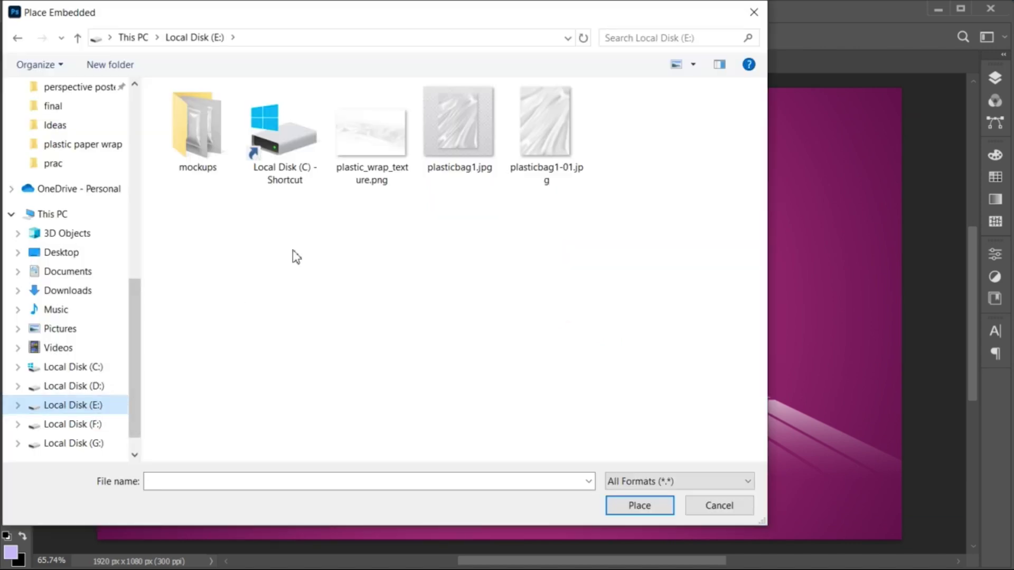
pyautogui.click(362, 158)
pyautogui.click(620, 503)
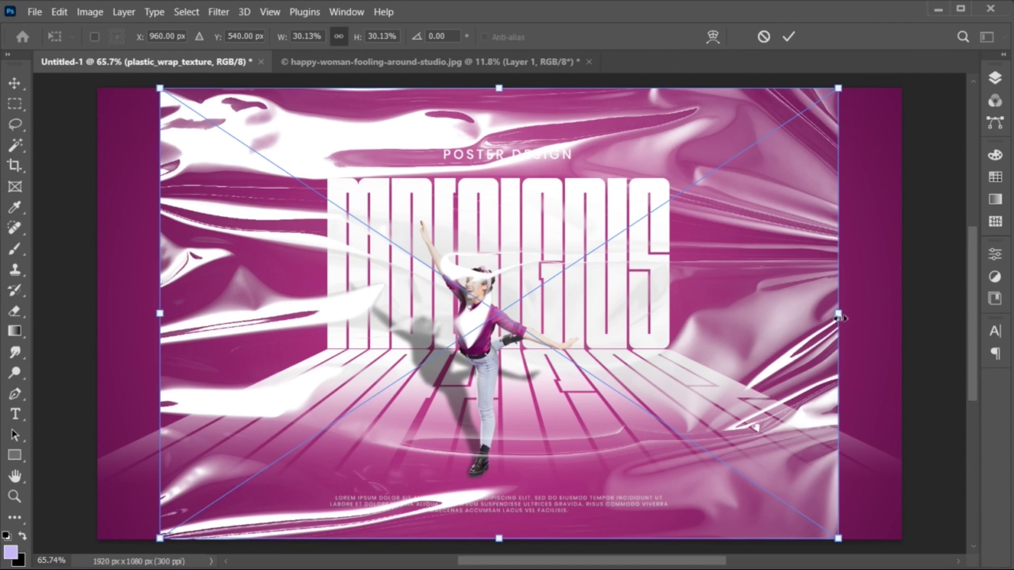
pyautogui.moveTo(841, 316); pyautogui.dragTo(909, 325)
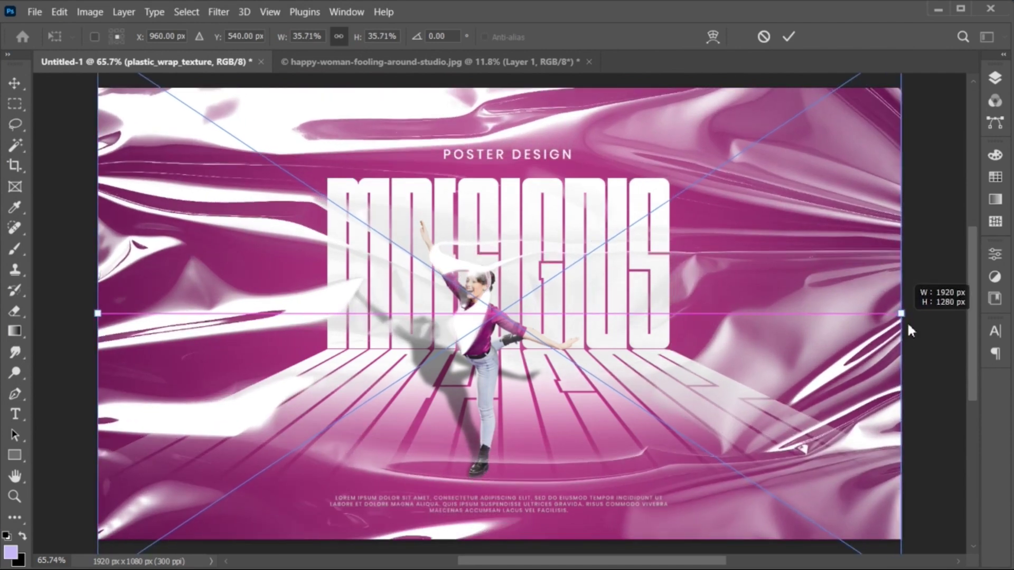
pyautogui.click(788, 33)
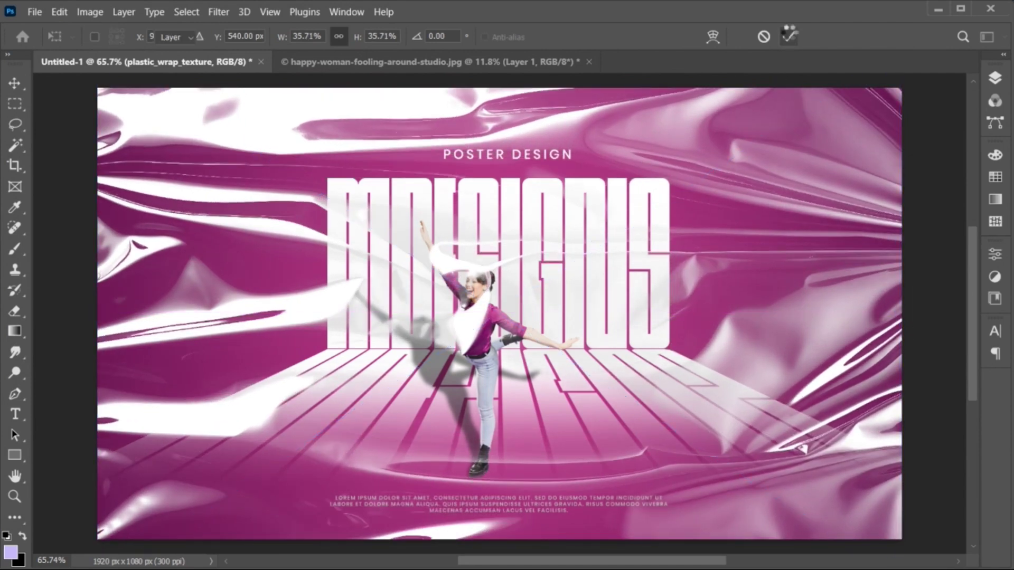
# Set the texture layer to Overlay blend mode at about 42% opacity
pyautogui.click(995, 78)
pyautogui.click(857, 119)
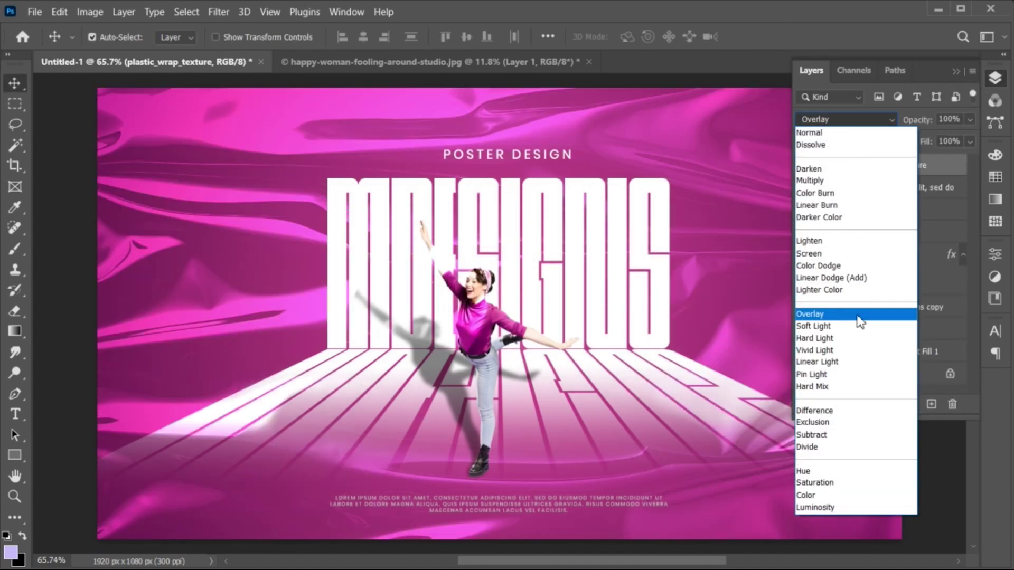
pyautogui.click(858, 316)
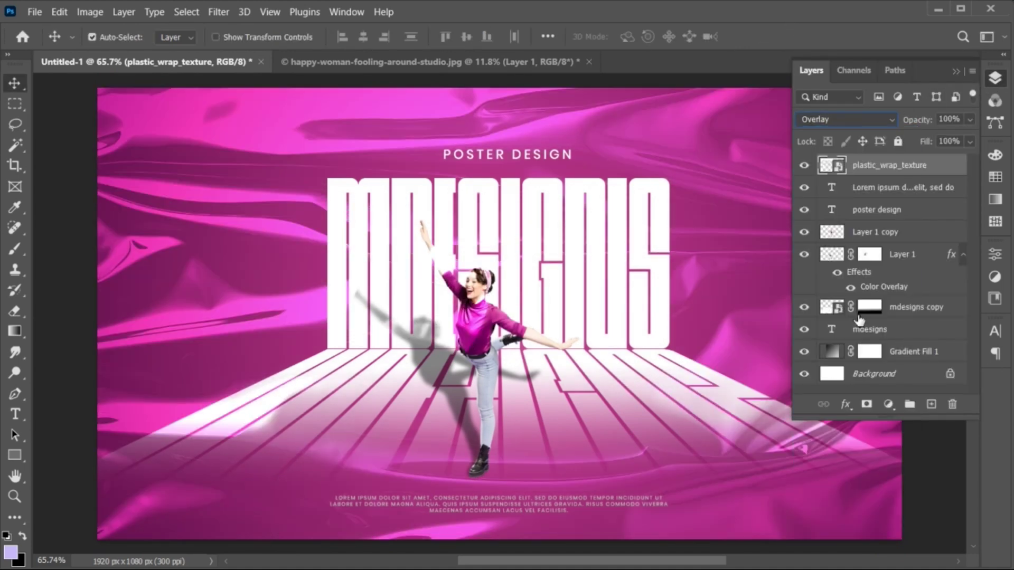
pyautogui.click(965, 141)
pyautogui.moveTo(939, 137); pyautogui.dragTo(926, 137)
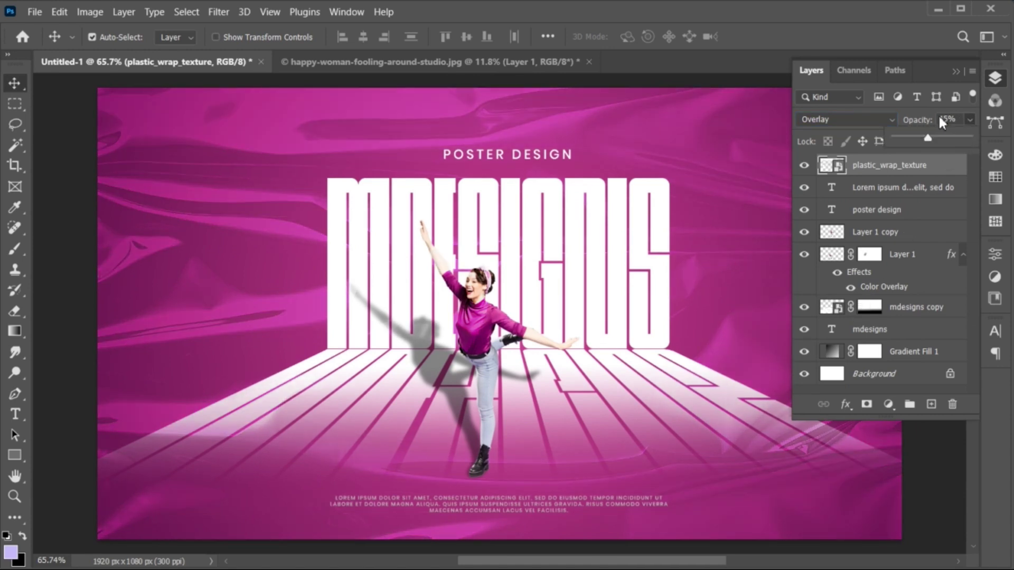
pyautogui.click(957, 72)
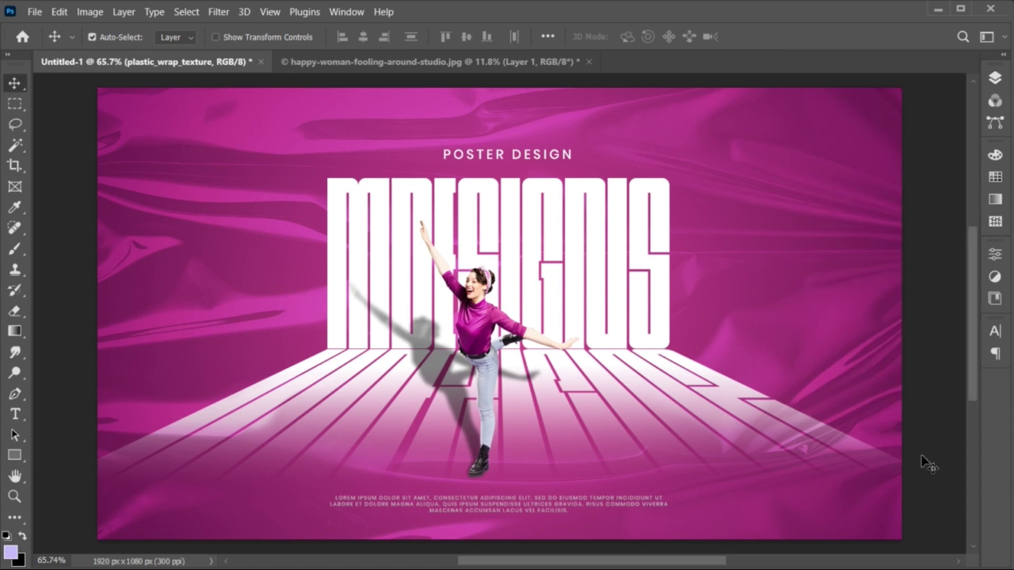
pyautogui.hotkey('ctrl', '0')
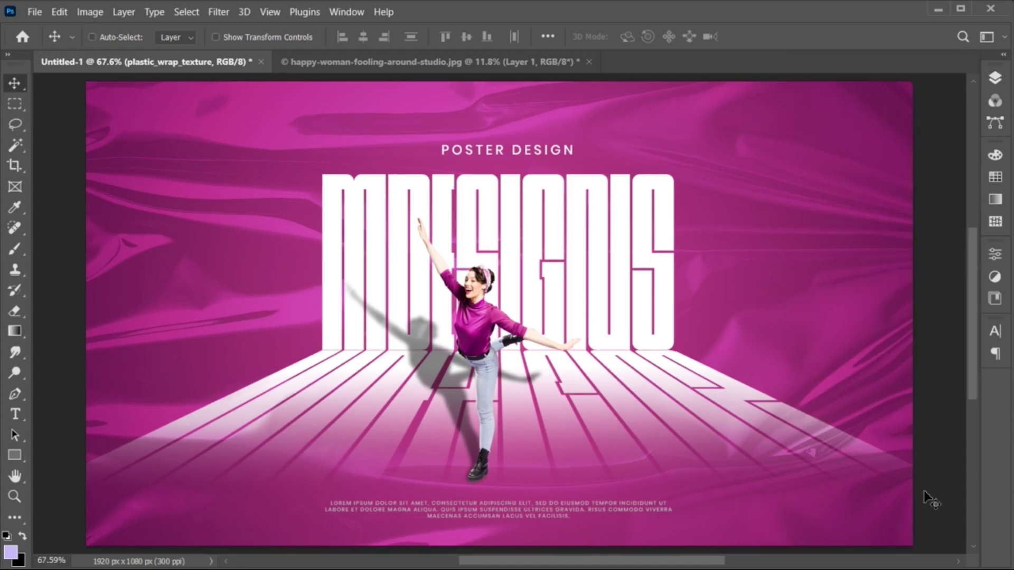